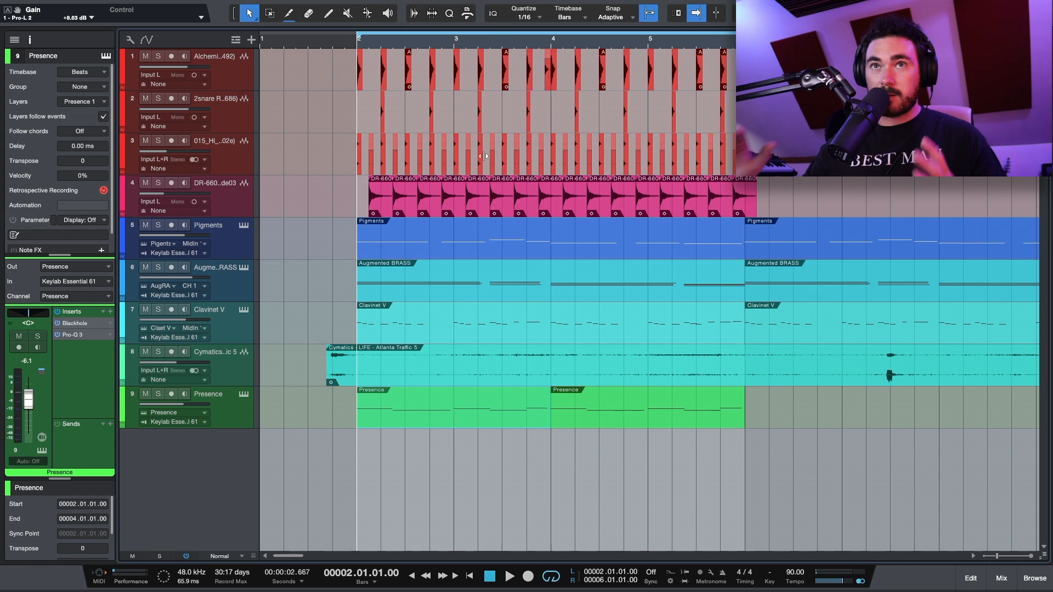
Play the loop and move the Presence track above the Cymatics traffic track in the arrangement
{"action": "key", "text": "space"}
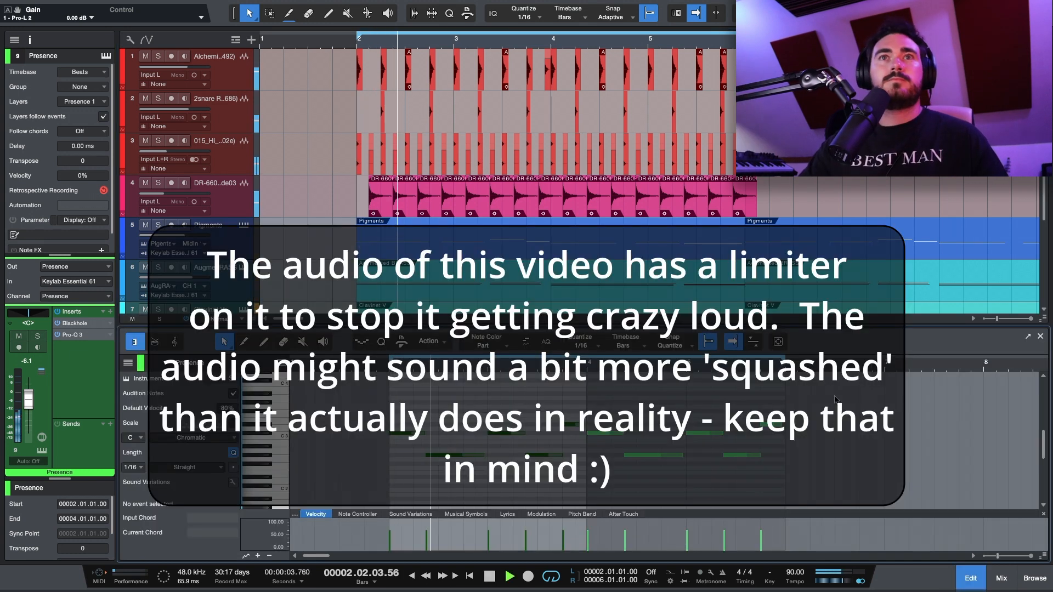
{"action": "key", "text": "F2"}
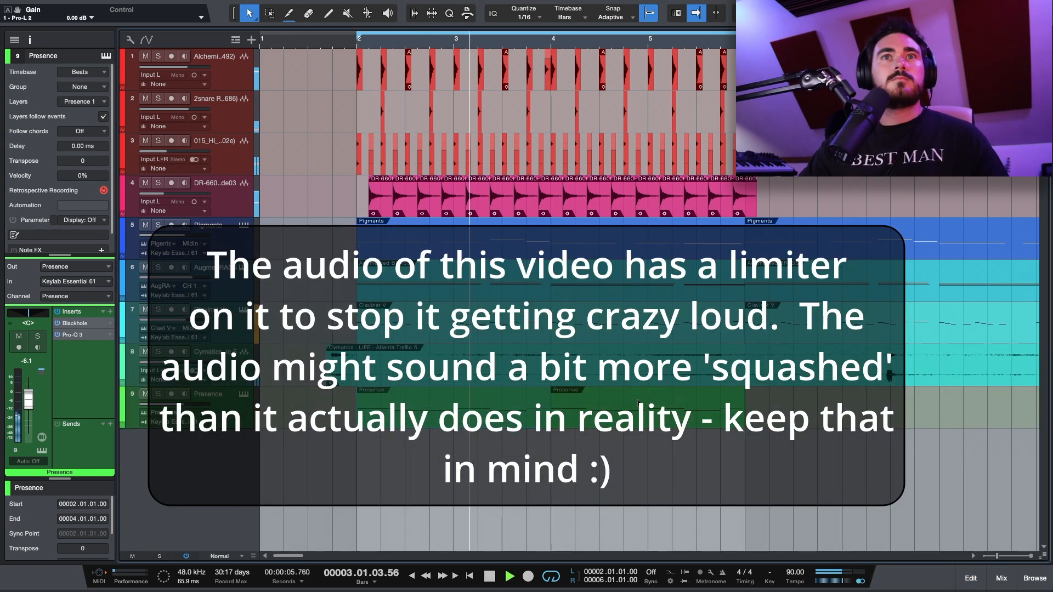
{"action": "left_click_drag", "start_coordinate": [227, 405], "coordinate": [227, 356]}
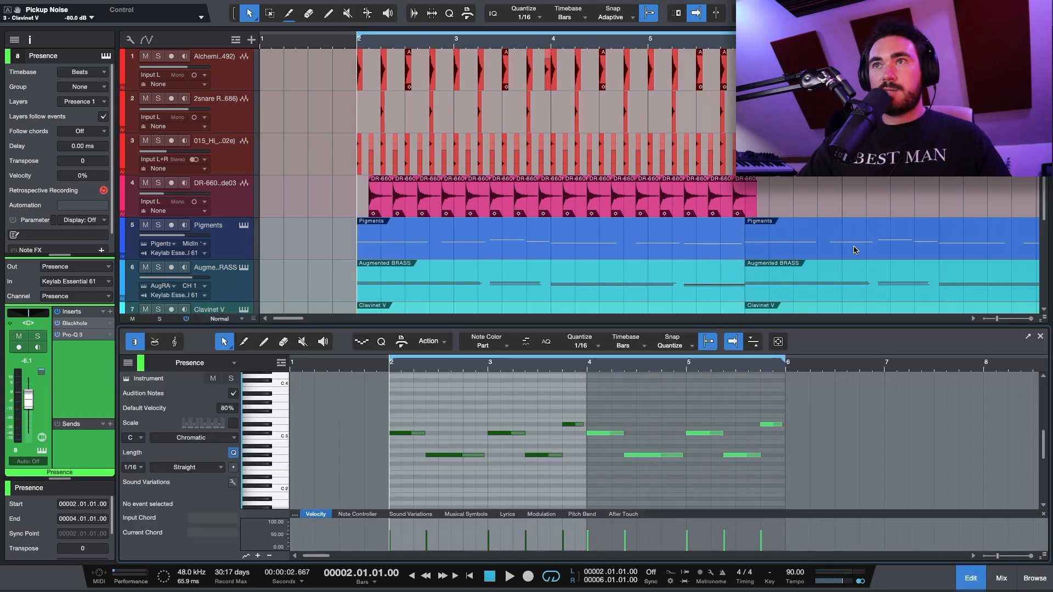
Show the mixer, open the Pro-L 2 limiter on the Main channel and view its meter scale options
{"action": "left_click", "coordinate": [1002, 579]}
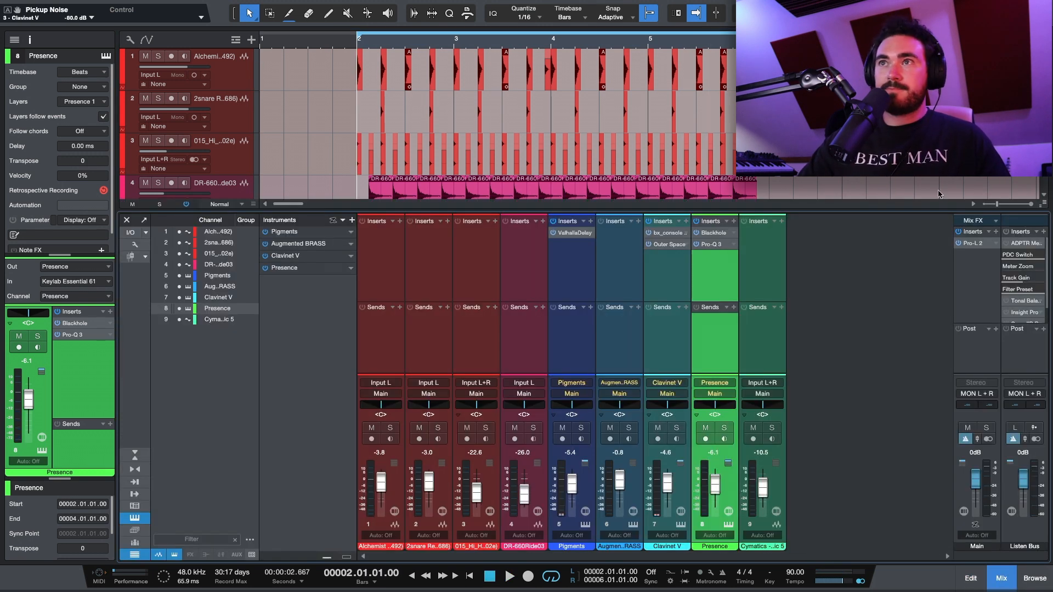
{"action": "left_click", "coordinate": [969, 247]}
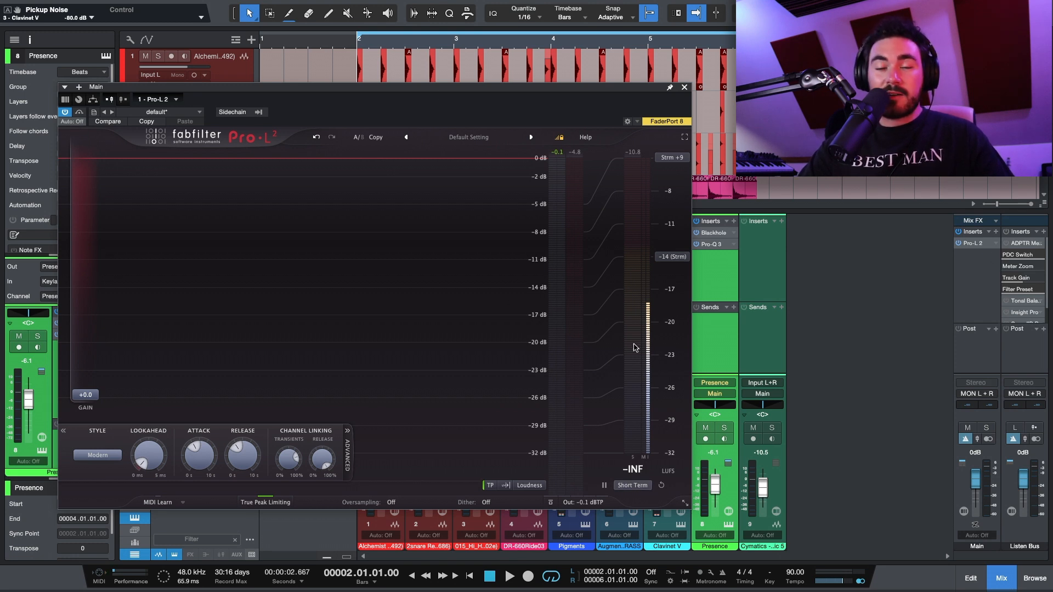
{"action": "left_click", "coordinate": [542, 489]}
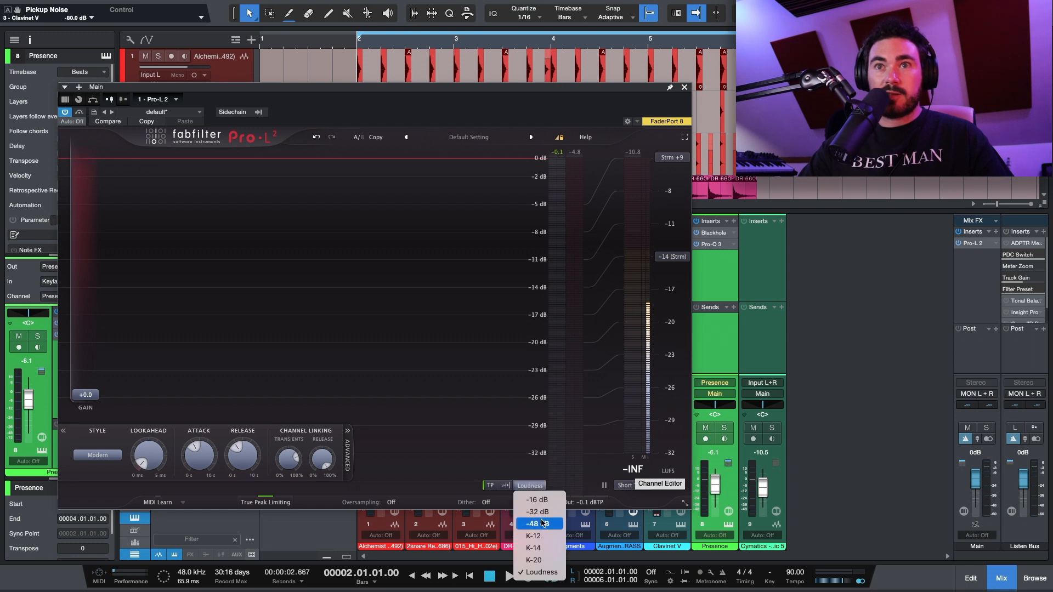
{"action": "left_click", "coordinate": [637, 439]}
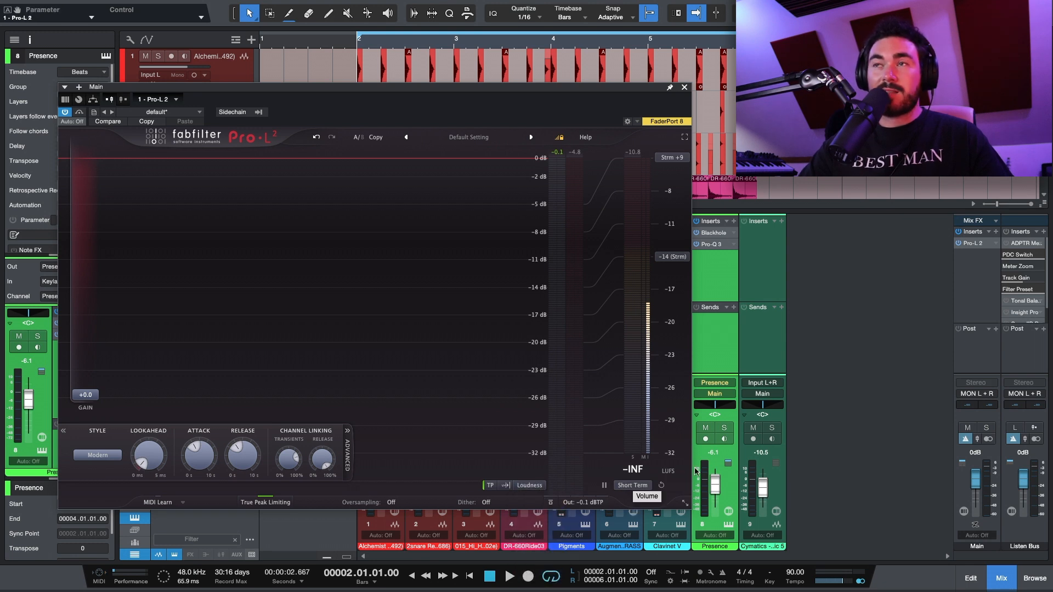
Add a Level Meter to the Main channel's inserts in EBU R128 mode and remove it again
{"action": "left_click", "coordinate": [997, 232]}
{"action": "type", "text": "level"}
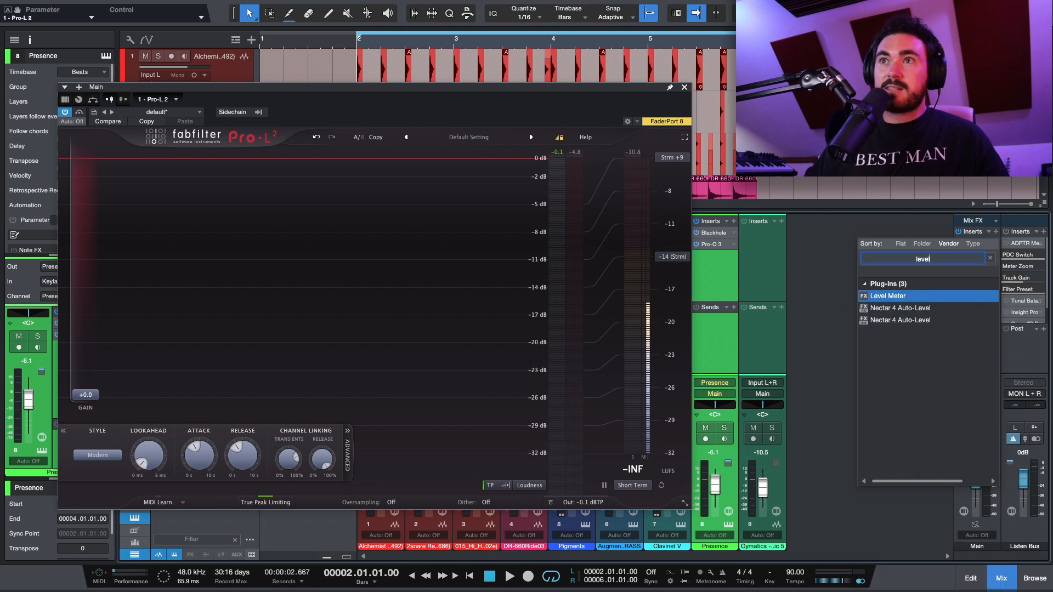
{"action": "key", "text": "Return"}
{"action": "left_click", "coordinate": [192, 135]}
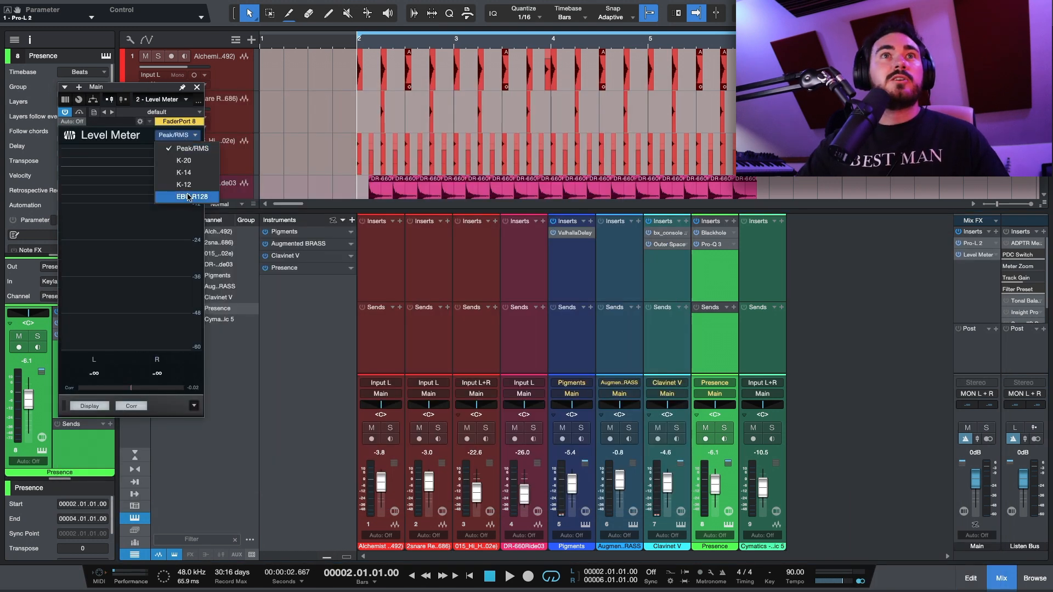
{"action": "left_click", "coordinate": [177, 198]}
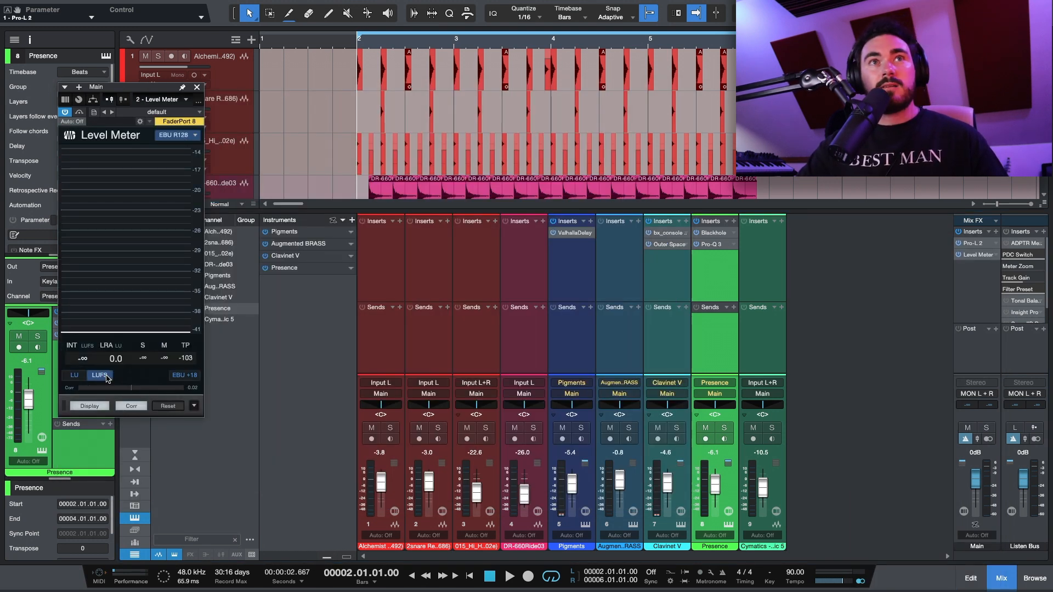
{"action": "left_click_drag", "start_coordinate": [967, 258], "coordinate": [978, 319]}
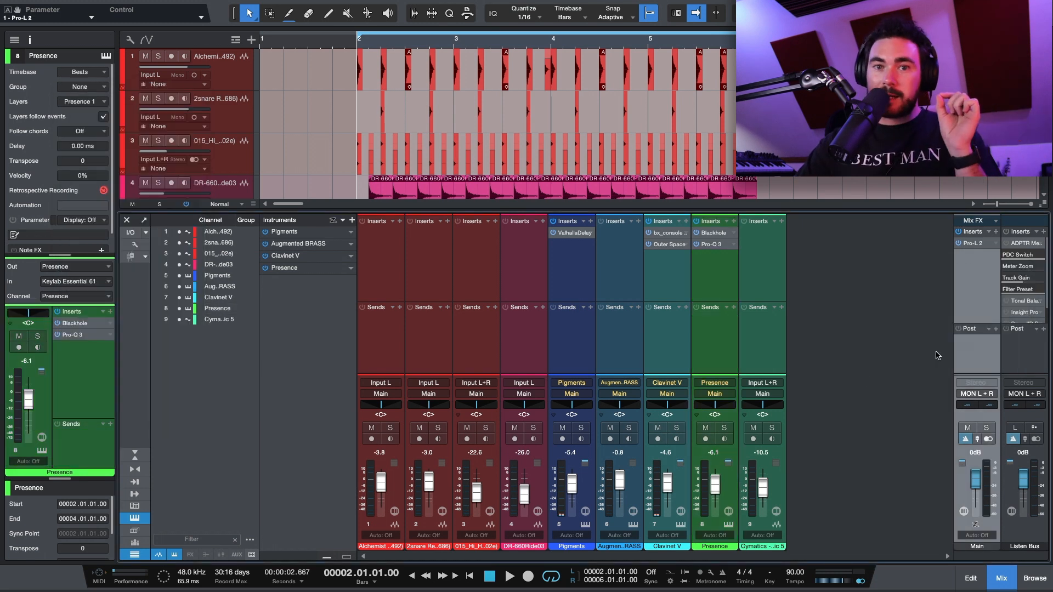
Raise the gain of the Main channel's Pro-L 2 limiter to +8.6 dB while playing the loop
{"action": "left_click", "coordinate": [982, 244]}
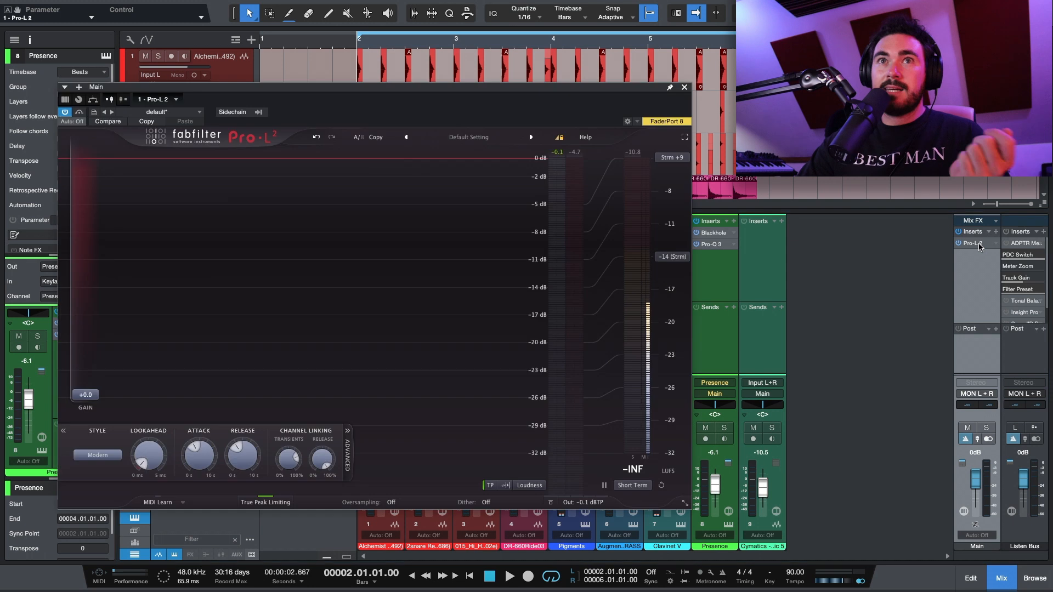
{"action": "mouse_move", "coordinate": [600, 486]}
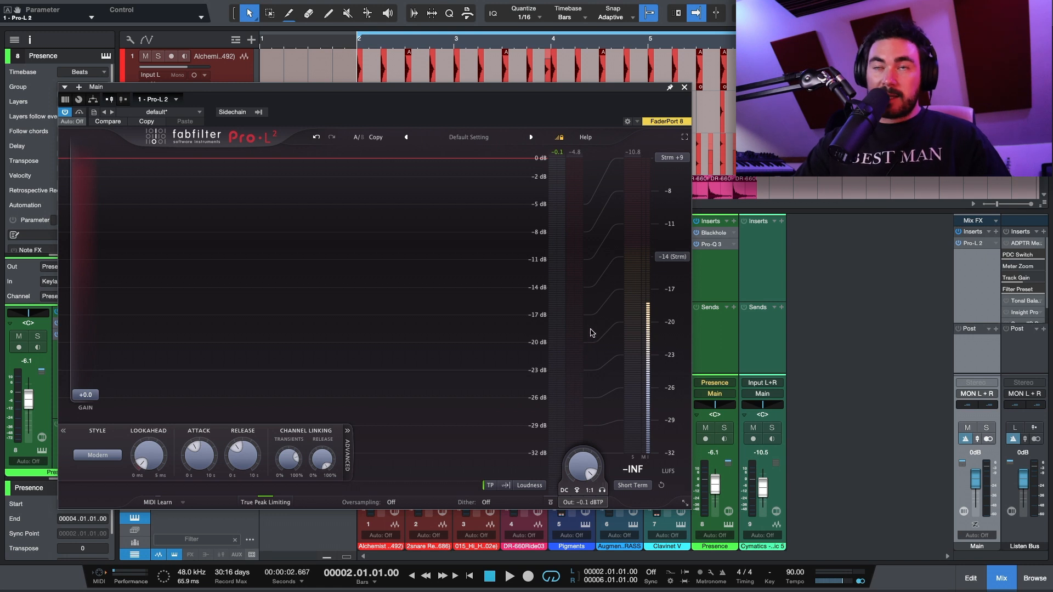
{"action": "left_click_drag", "start_coordinate": [510, 94], "coordinate": [557, 121]}
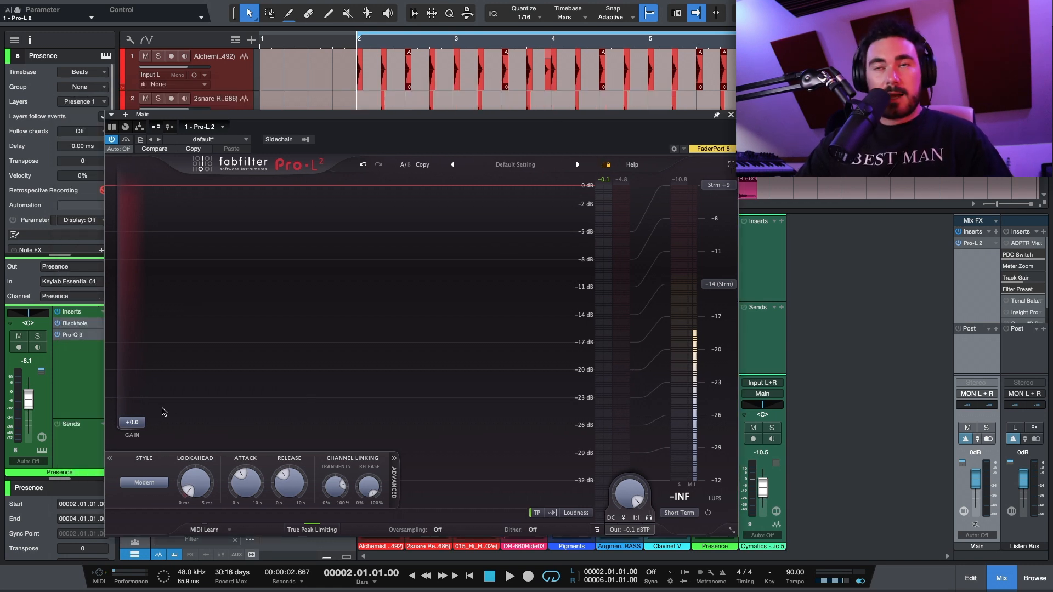
{"action": "key", "text": "space"}
{"action": "left_click_drag", "start_coordinate": [137, 422], "coordinate": [146, 355]}
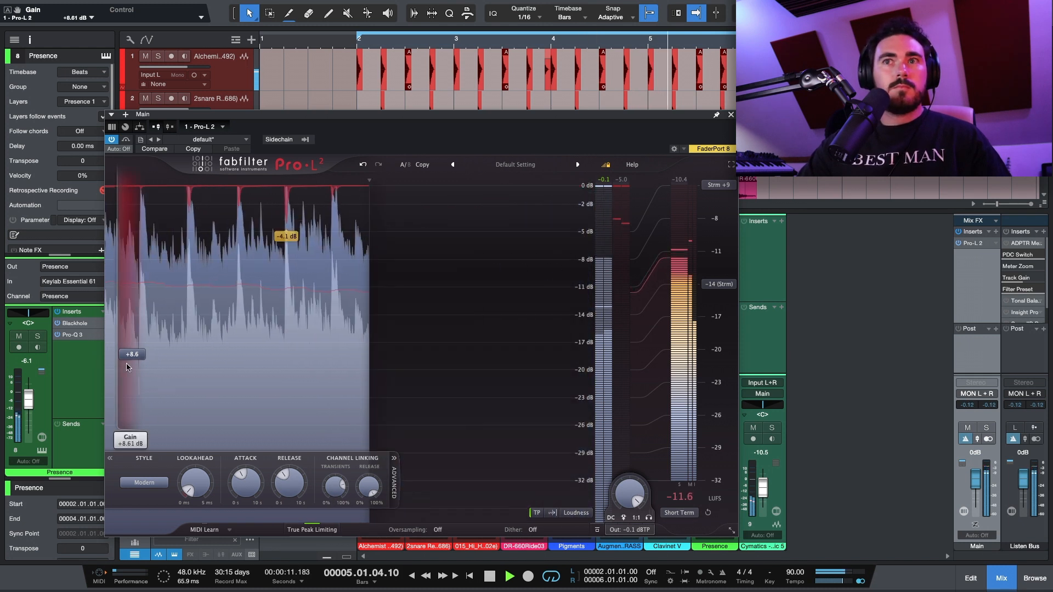
{"action": "key", "text": "space"}
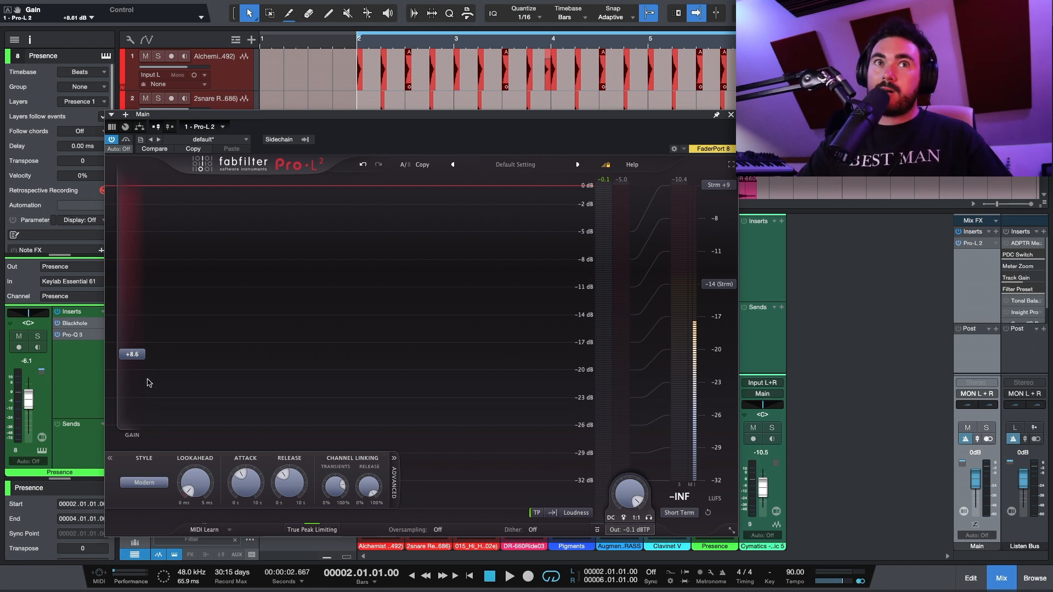
Reset the Pro-L 2 gain to 0 dB and close the limiter
{"action": "mouse_move", "coordinate": [133, 288]}
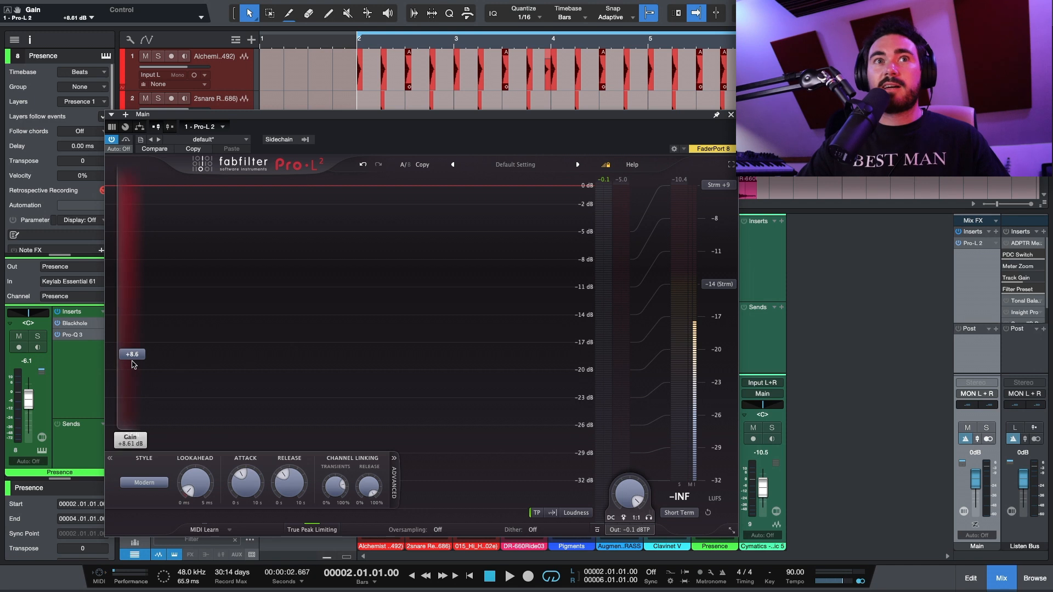
{"action": "left_click_drag", "start_coordinate": [134, 357], "coordinate": [134, 431]}
{"action": "left_click", "coordinate": [730, 115]}
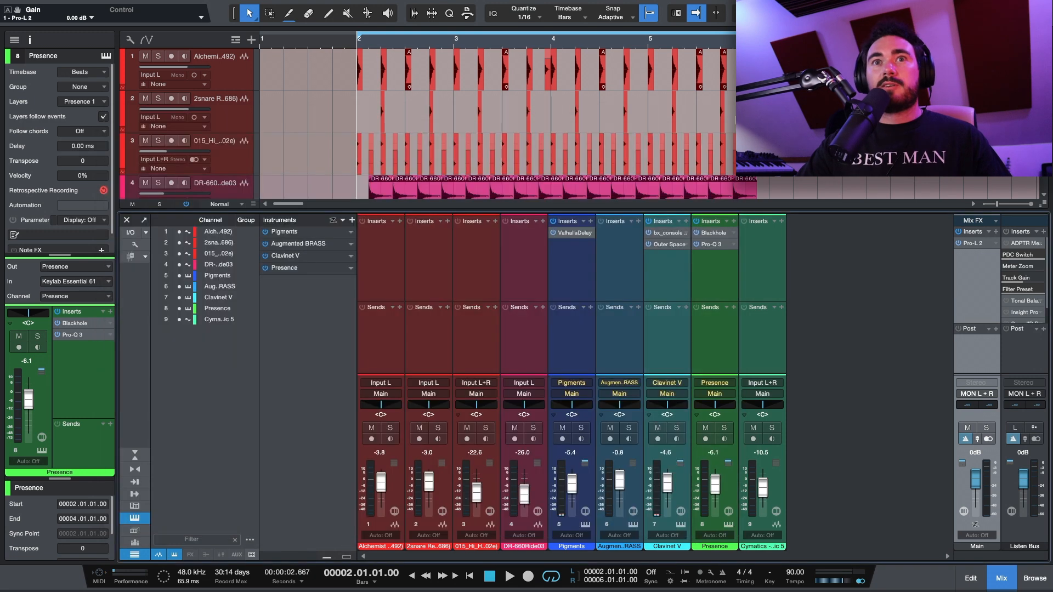
Raise the faders of channels 2 through 9 together by about 3.4 dB during playback, bringing the snare to +0.4 dB
{"action": "left_click", "coordinate": [442, 358]}
{"action": "left_click", "coordinate": [768, 339]}
{"action": "key", "text": "space"}
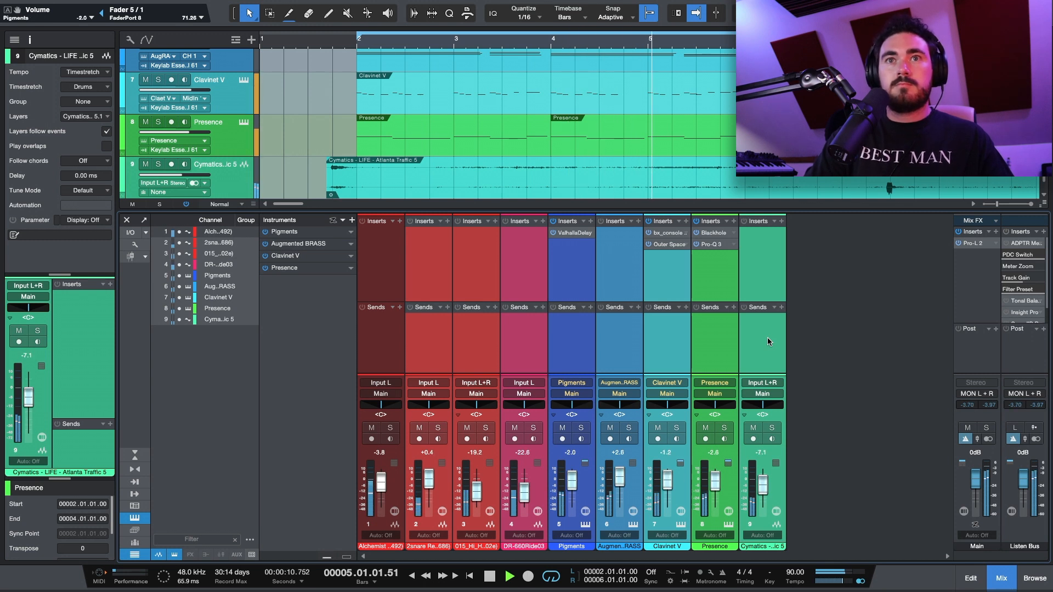
Lower the kick fader to -4.6 dB and the Augmented BRASS fader to -0.7 dB during playback, and stop playback
{"action": "left_click", "coordinate": [484, 336]}
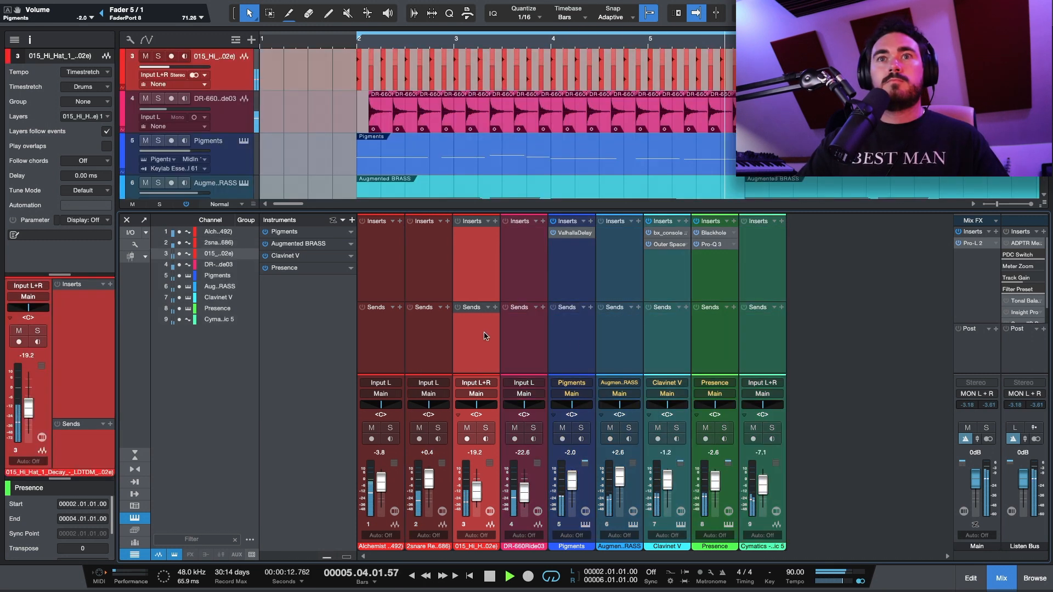
{"action": "left_click", "coordinate": [383, 331]}
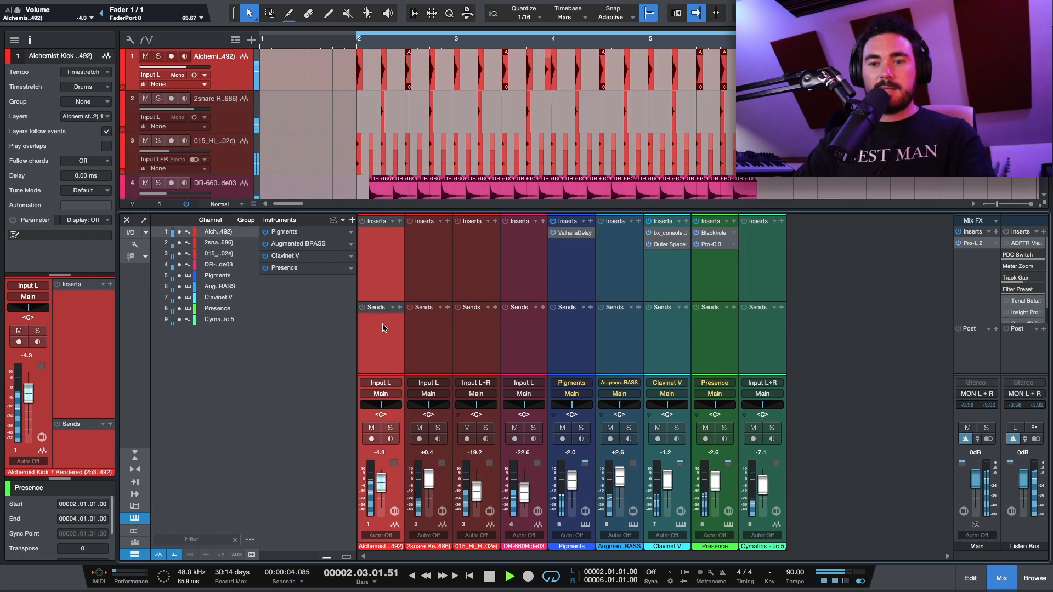
{"action": "left_click", "coordinate": [624, 351]}
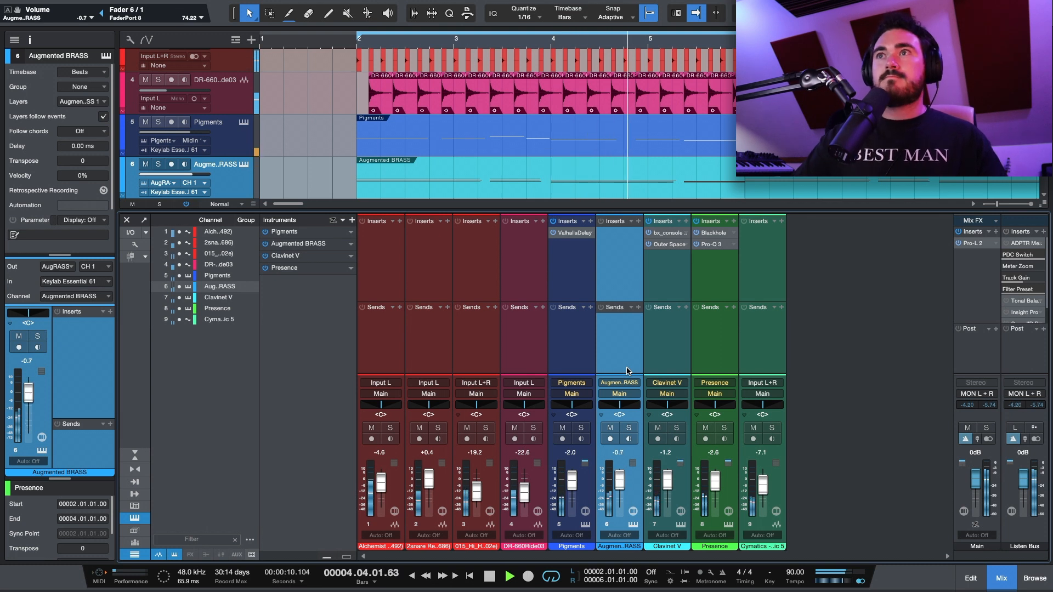
{"action": "key", "text": "space"}
Raise the gain of the Main channel's Pro-L 2 limiter to +6.6 dB while playing the loop
{"action": "left_click", "coordinate": [984, 246]}
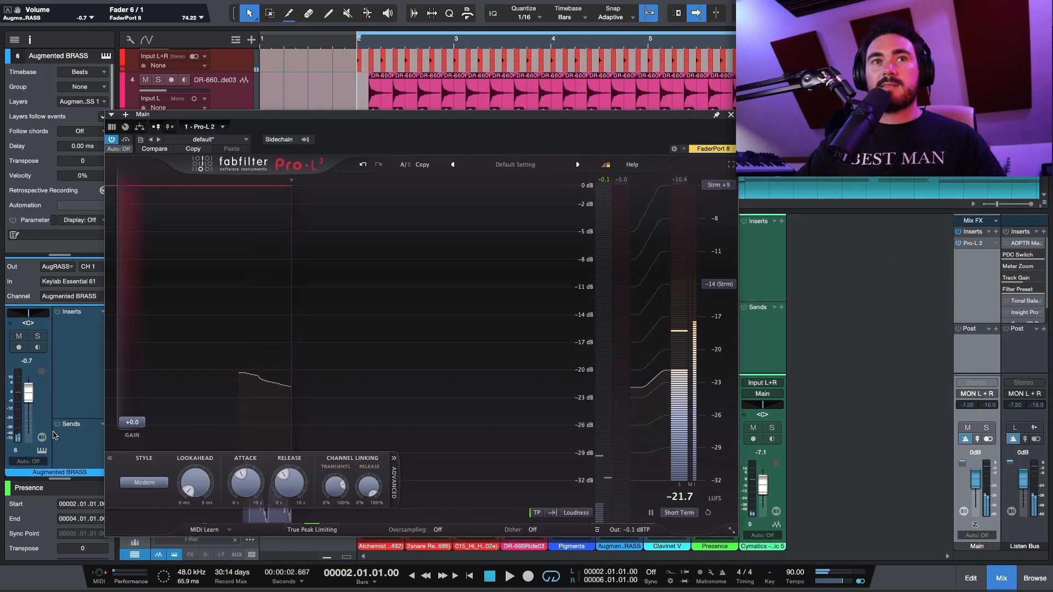
{"action": "key", "text": "space"}
{"action": "left_click_drag", "start_coordinate": [124, 422], "coordinate": [133, 376]}
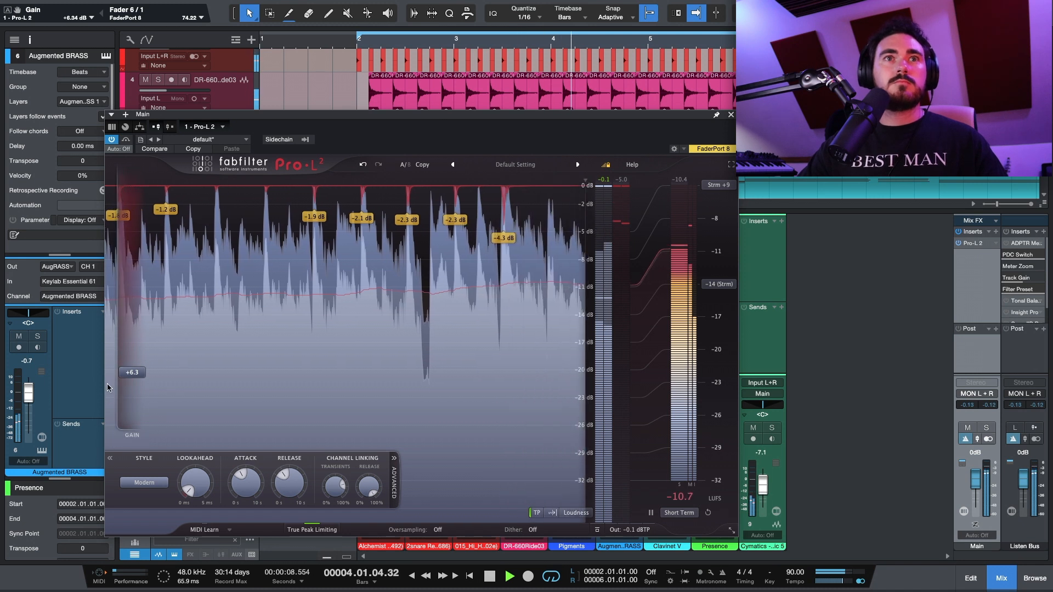
{"action": "left_click_drag", "start_coordinate": [130, 377], "coordinate": [130, 376]}
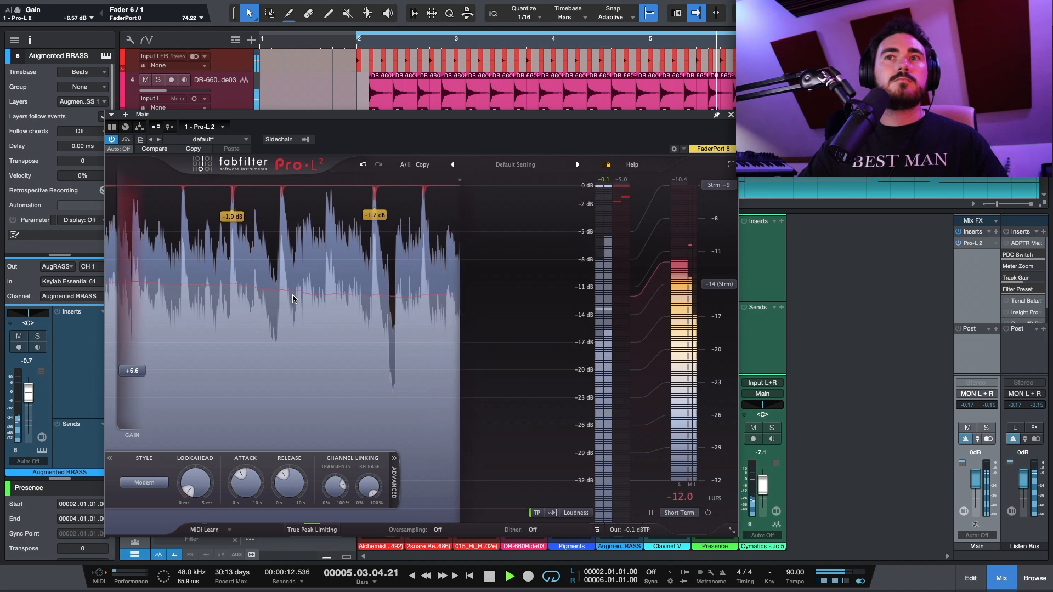
{"action": "key", "text": "space"}
With Pro-L 2 kept in view during playback, lower the kick to -6.9 dB, the snare to -1.1 dB and Clavinet V to -3.7 dB
{"action": "left_click_drag", "start_coordinate": [683, 118], "coordinate": [652, 26]}
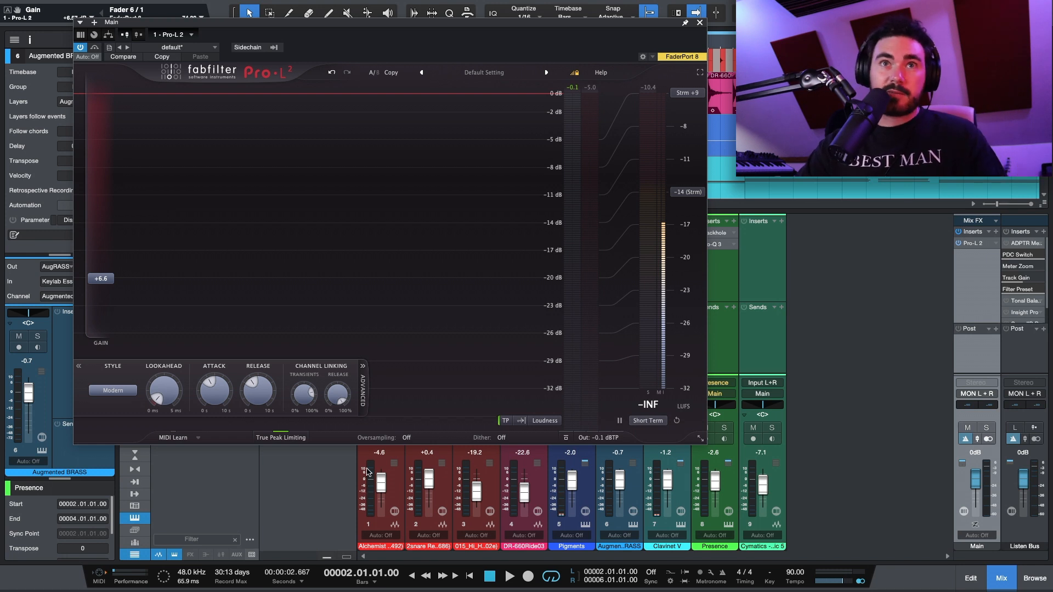
{"action": "key", "text": "space"}
{"action": "mouse_move", "coordinate": [382, 482]}
{"action": "left_mouse_down"}
{"action": "mouse_move", "coordinate": [429, 480]}
{"action": "mouse_move", "coordinate": [382, 485]}
{"action": "left_mouse_up"}
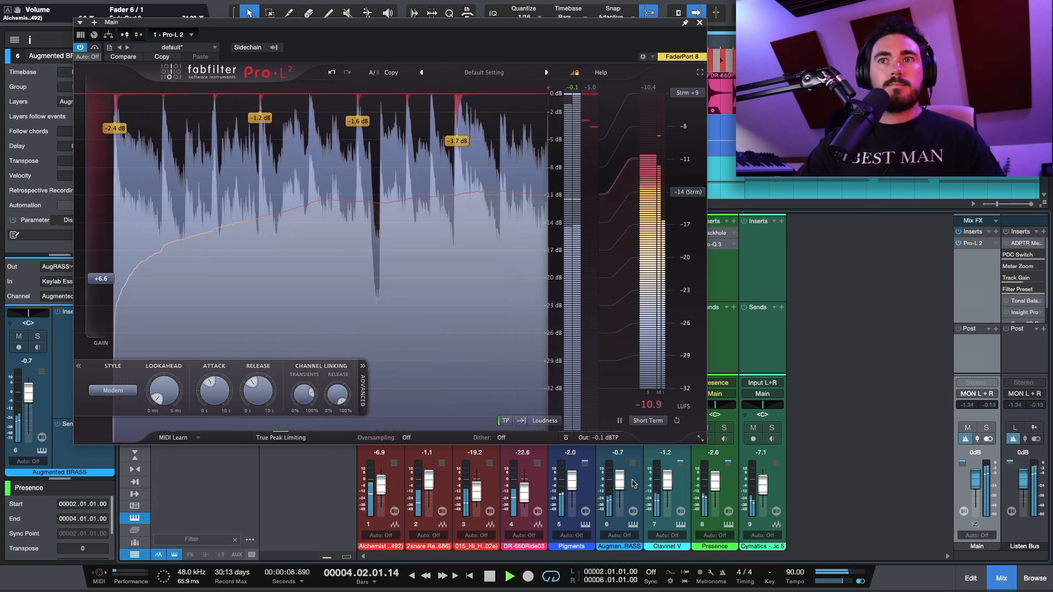
{"action": "left_click", "coordinate": [667, 486]}
{"action": "left_click_drag", "start_coordinate": [666, 485], "coordinate": [666, 488]}
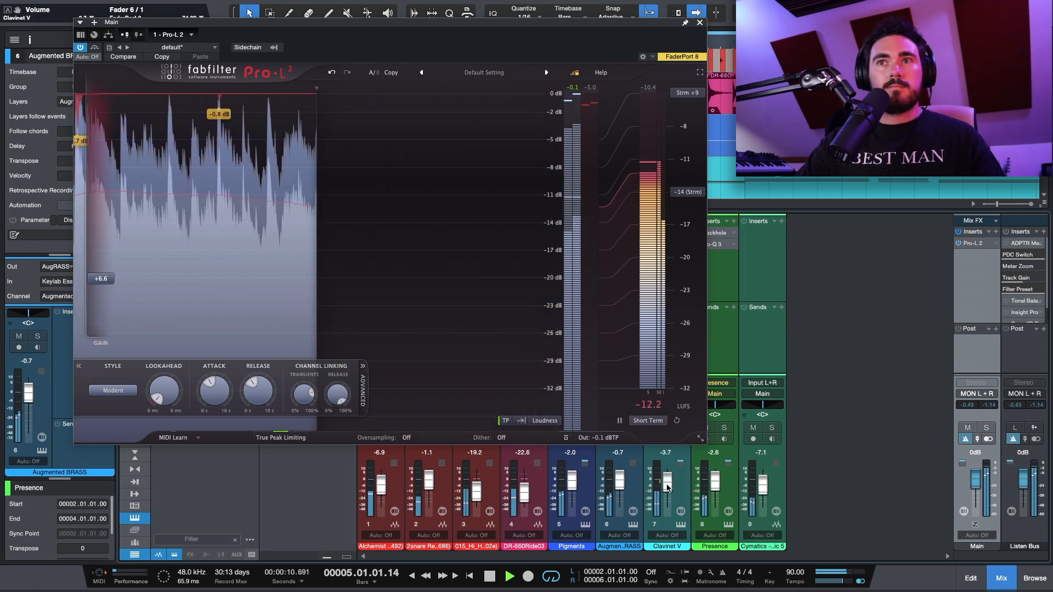
Pan Clavinet V to L40 and Presence to R45, and raise the Pro-L 2 gain to +8.9 dB
{"action": "left_click", "coordinate": [699, 22]}
{"action": "left_click", "coordinate": [723, 406]}
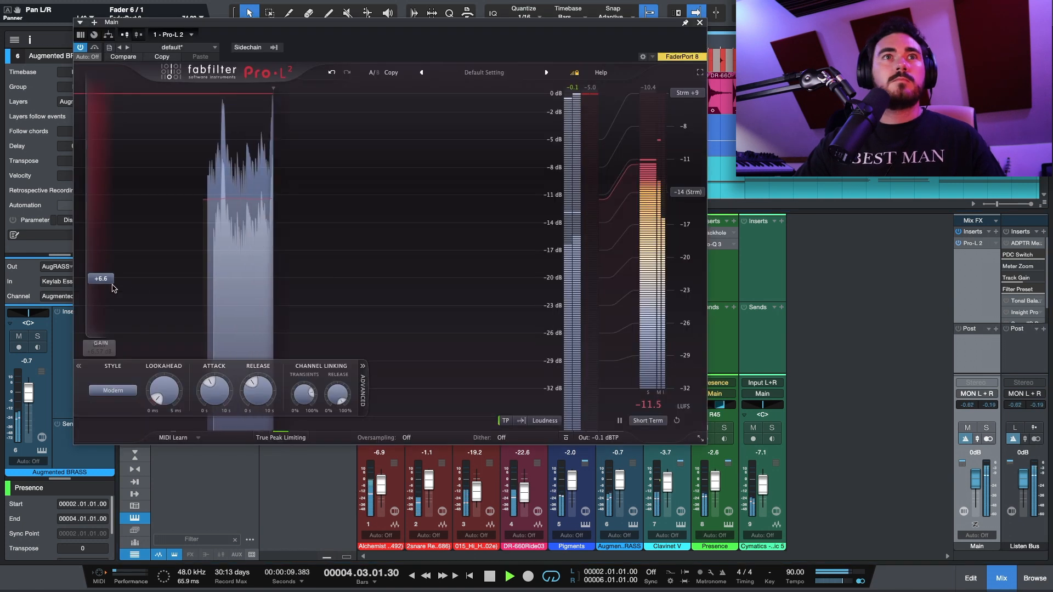
{"action": "left_click_drag", "start_coordinate": [103, 280], "coordinate": [107, 264]}
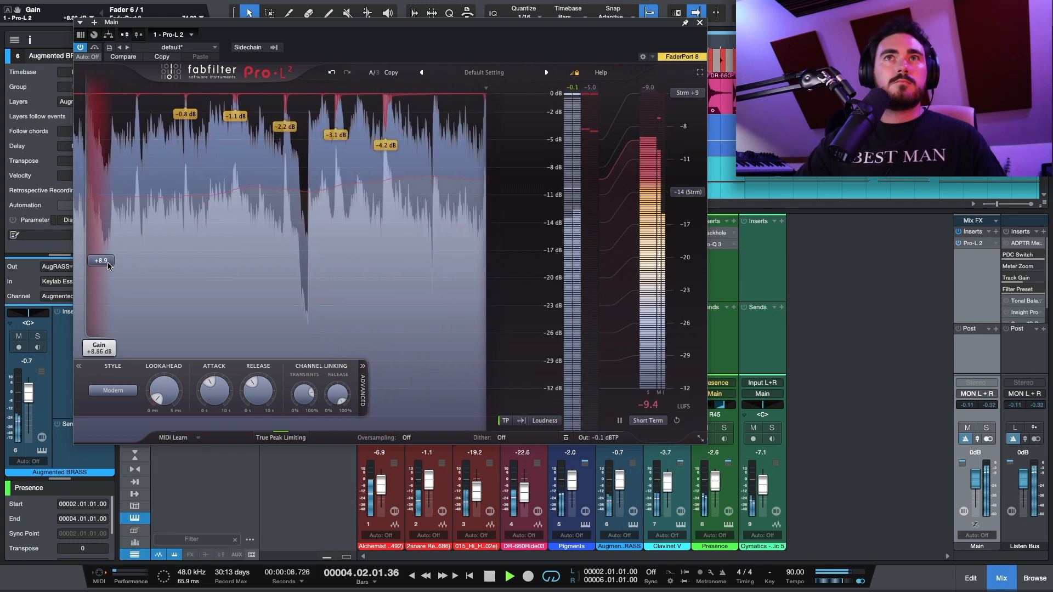
Stop playback and raise the faders of all nine channels together by about 1 dB, bringing the snare to 0 dB
{"action": "left_click", "coordinate": [392, 485]}
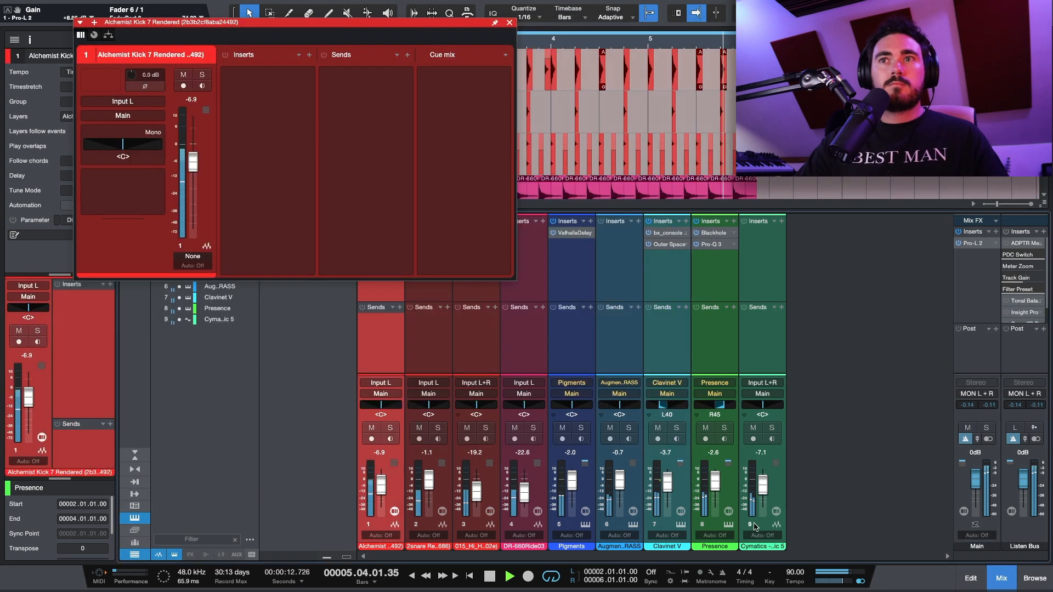
{"action": "left_click", "coordinate": [774, 486], "text": "shift"}
{"action": "key", "text": "space"}
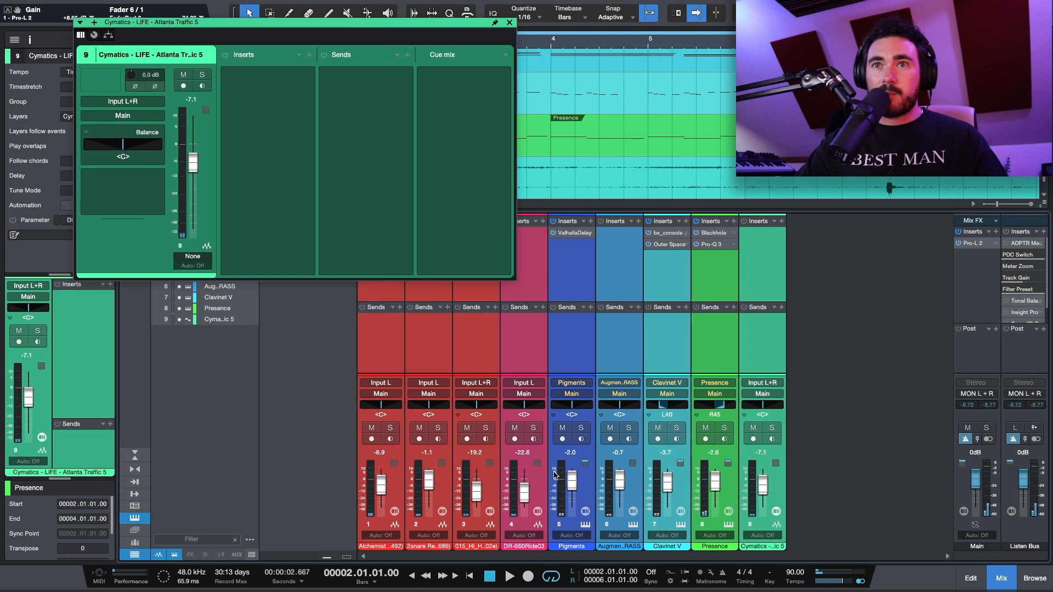
{"action": "scroll", "coordinate": [426, 488], "scroll_direction": "up", "scroll_amount": 5}
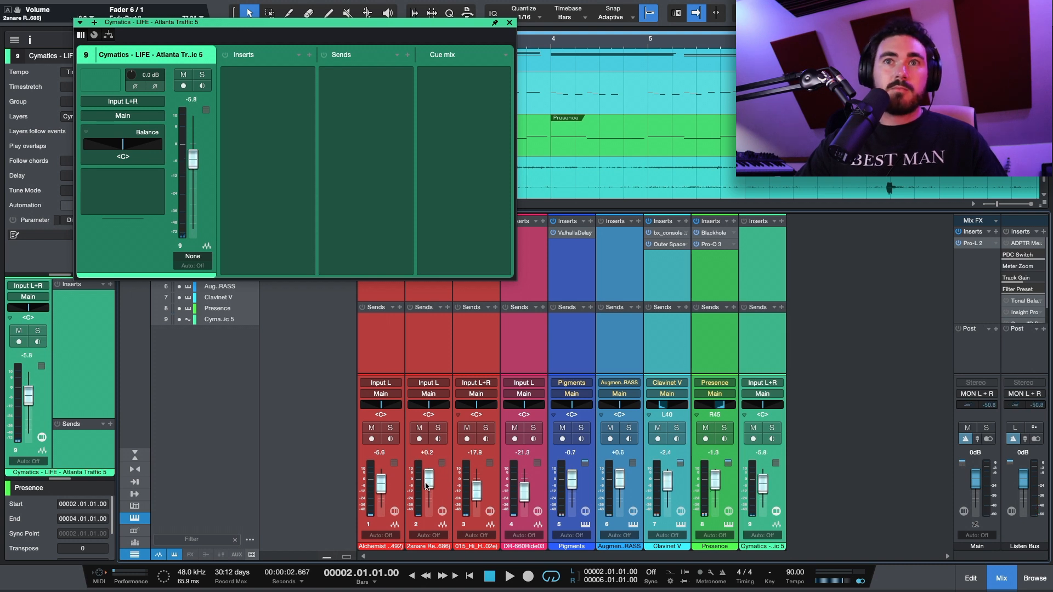
{"action": "scroll", "coordinate": [423, 498], "scroll_direction": "down", "scroll_amount": 3}
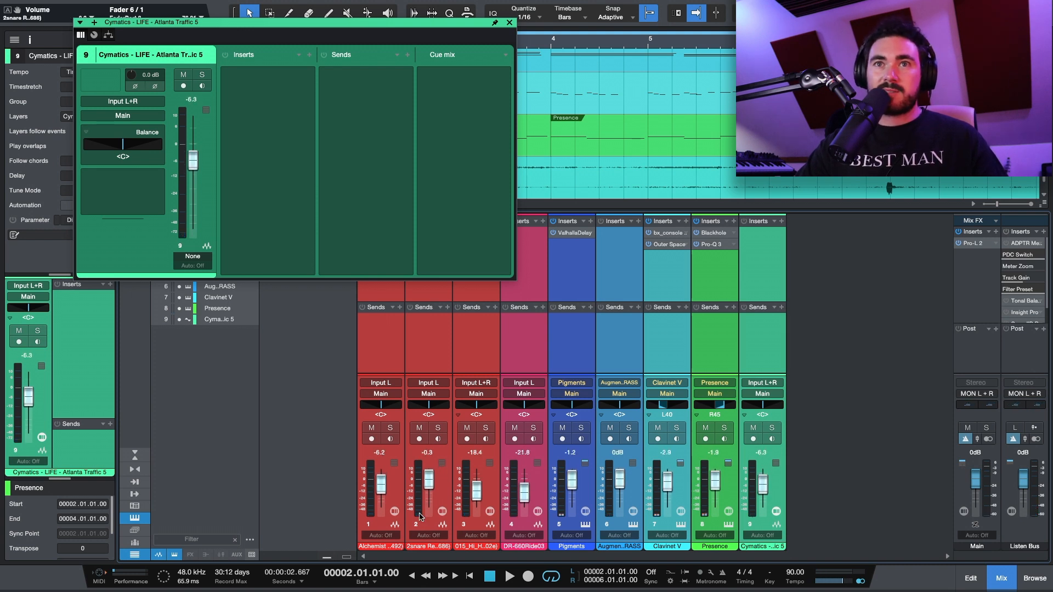
{"action": "scroll", "coordinate": [423, 510], "scroll_direction": "down", "scroll_amount": 1}
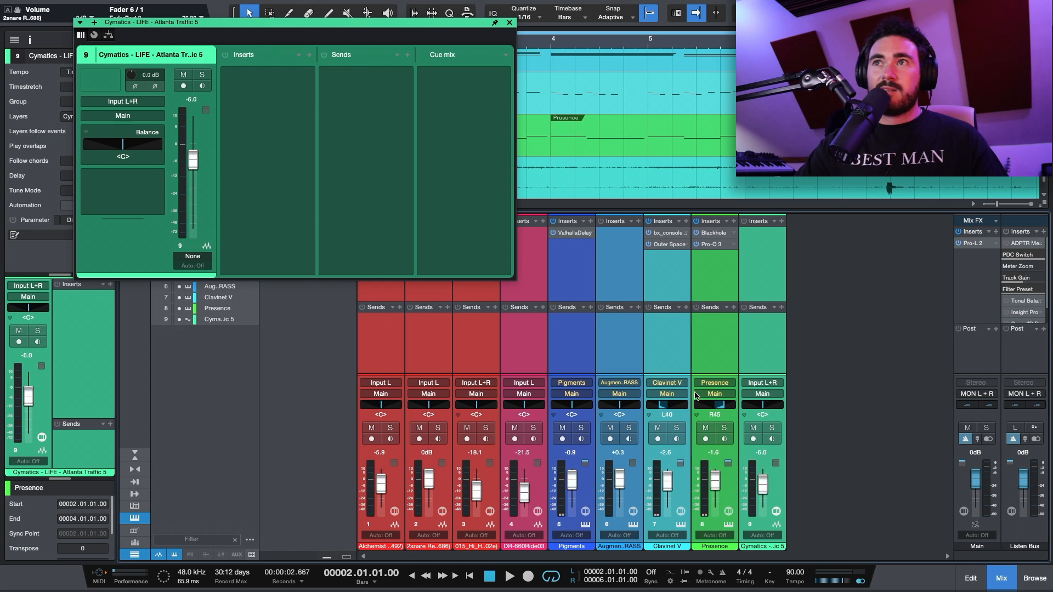
Set the gain of the Main channel's Pro-L 2 to +8.0 dB during playback, and stop and close the plug-in
{"action": "left_click", "coordinate": [984, 245]}
{"action": "key", "text": "space"}
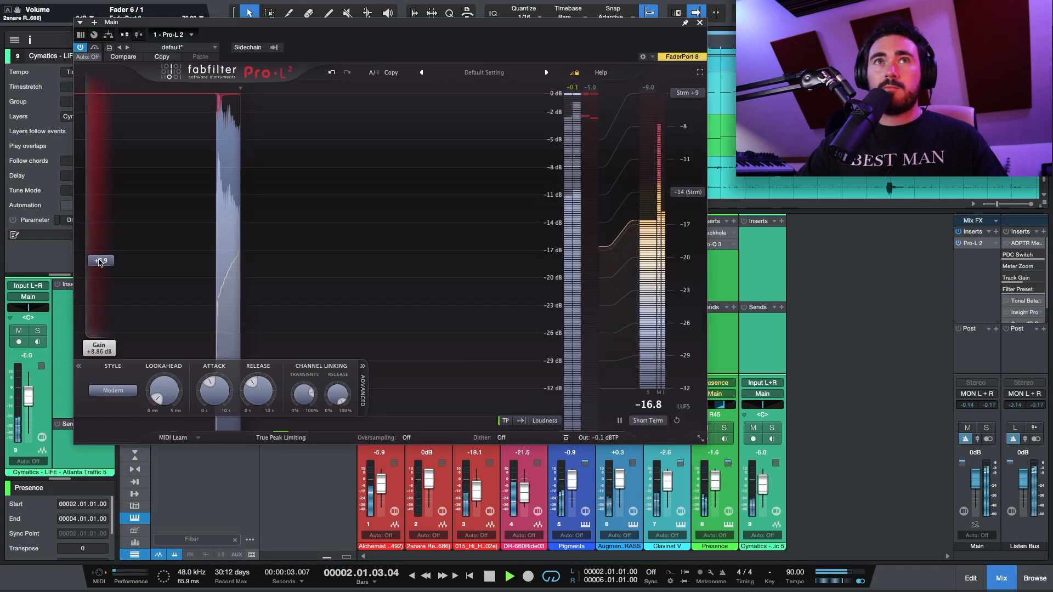
{"action": "left_click_drag", "start_coordinate": [100, 262], "coordinate": [101, 268]}
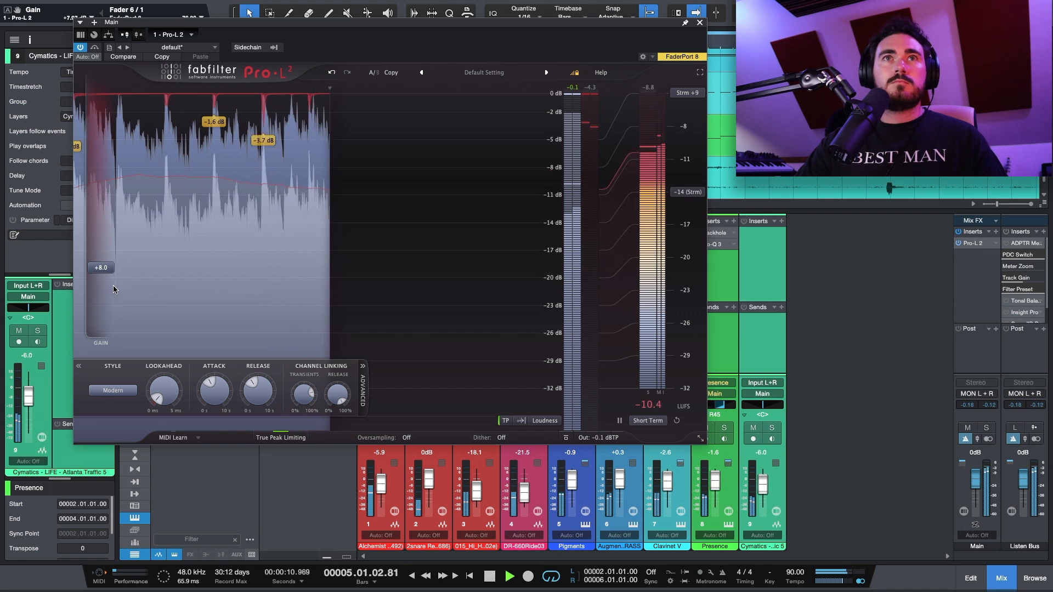
{"action": "mouse_move", "coordinate": [627, 433]}
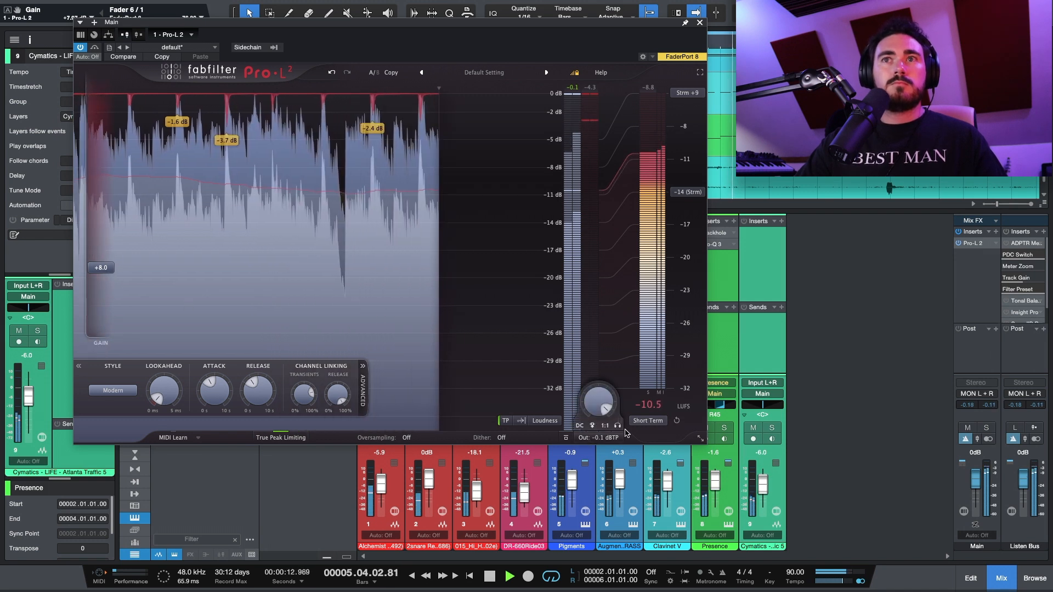
{"action": "left_click", "coordinate": [618, 426]}
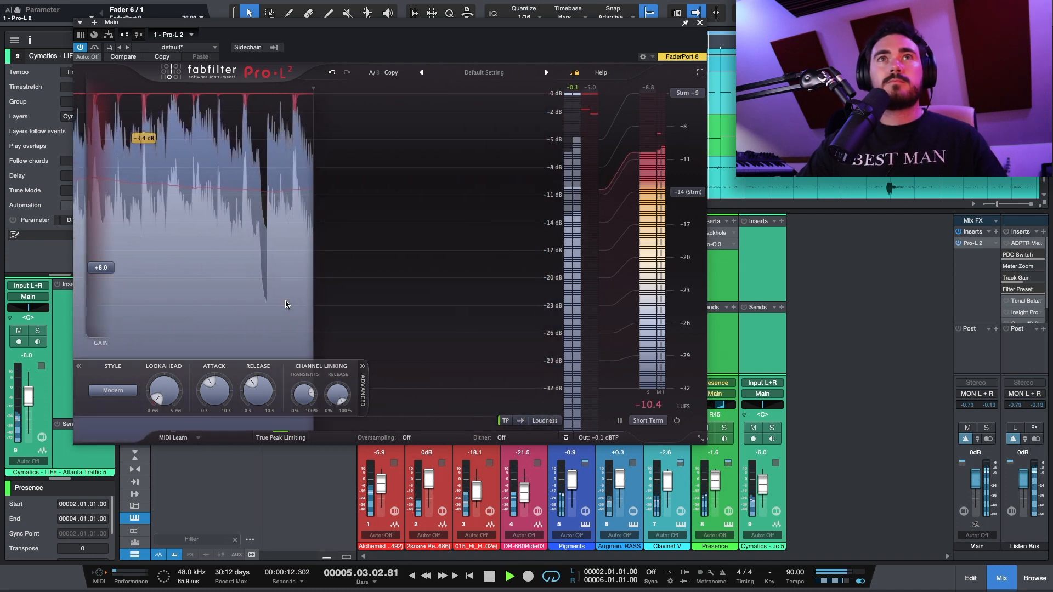
{"action": "key", "text": "space"}
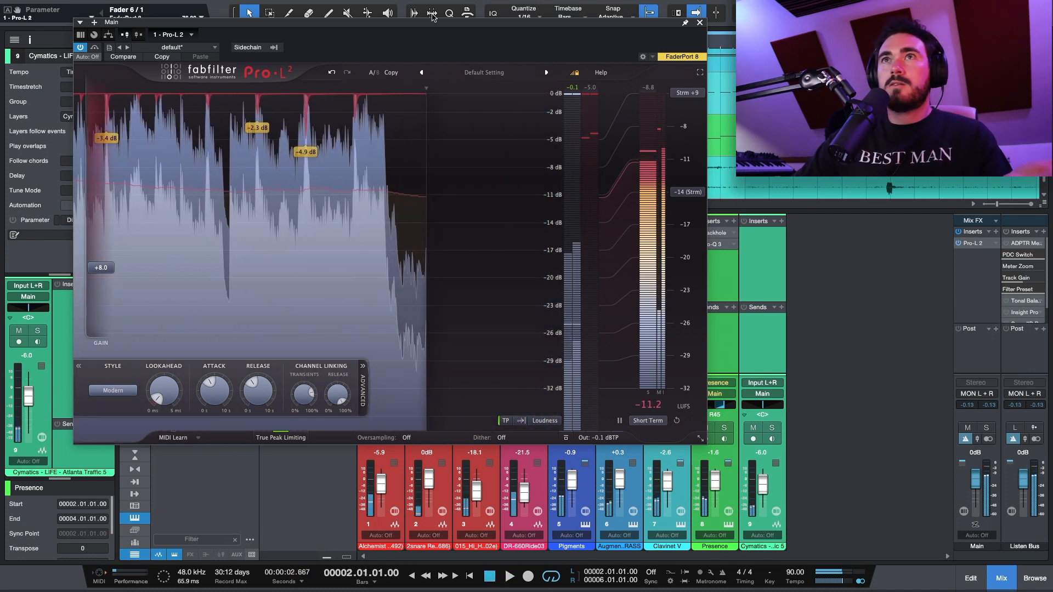
{"action": "left_click", "coordinate": [700, 22]}
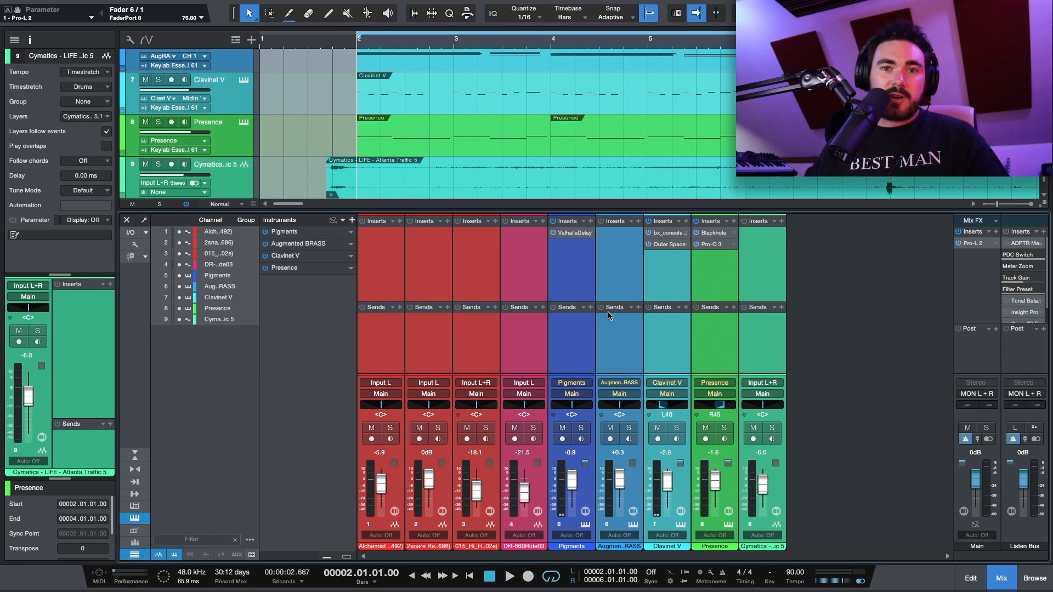
Solo Pigments, add a Pro-Q 3 with a 12 dB/oct low cut at about 30.5 Hz, and unsolo the channel
{"action": "left_click", "coordinate": [593, 268]}
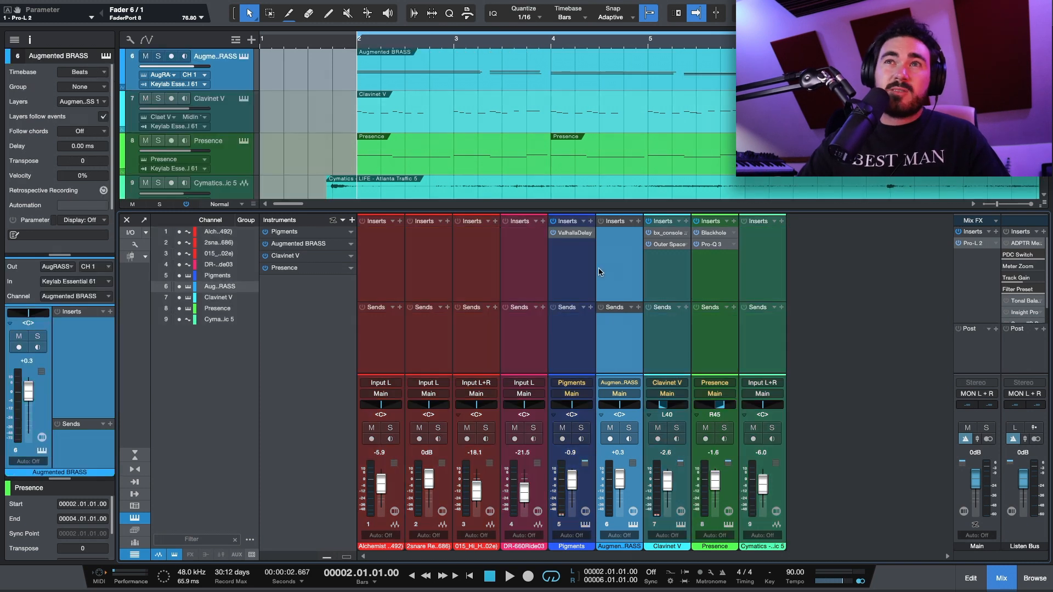
{"action": "left_click", "coordinate": [581, 428]}
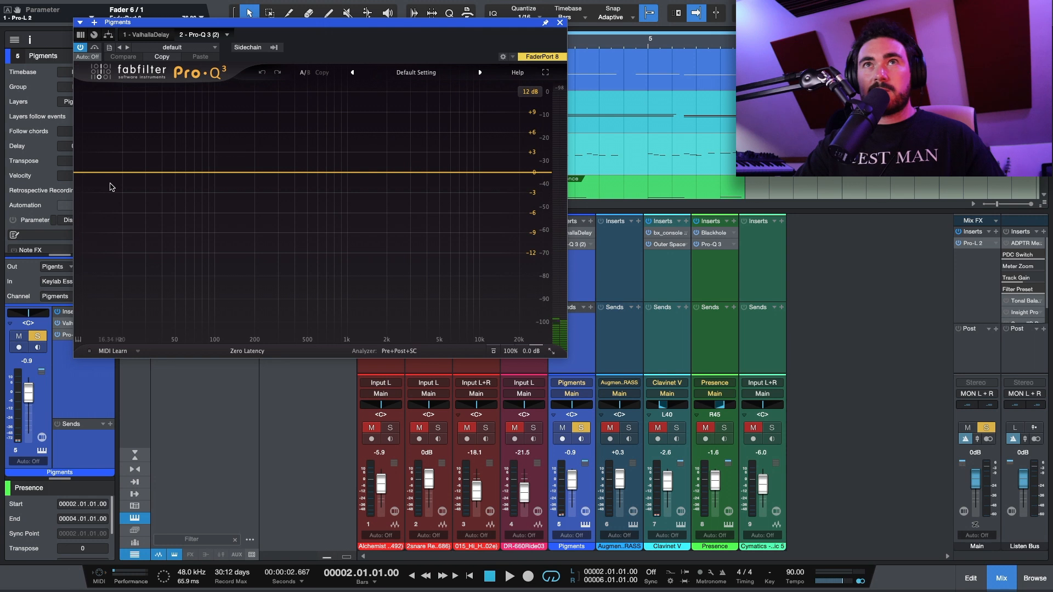
{"action": "key", "text": "space"}
{"action": "left_click_drag", "start_coordinate": [94, 171], "coordinate": [147, 171]}
{"action": "key", "text": "space"}
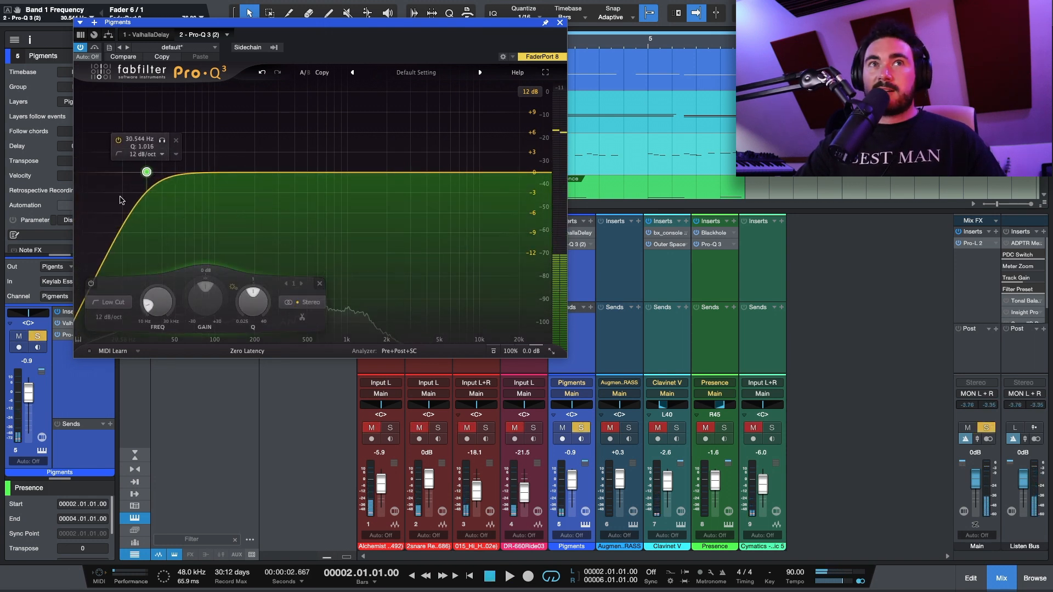
{"action": "left_click", "coordinate": [560, 22]}
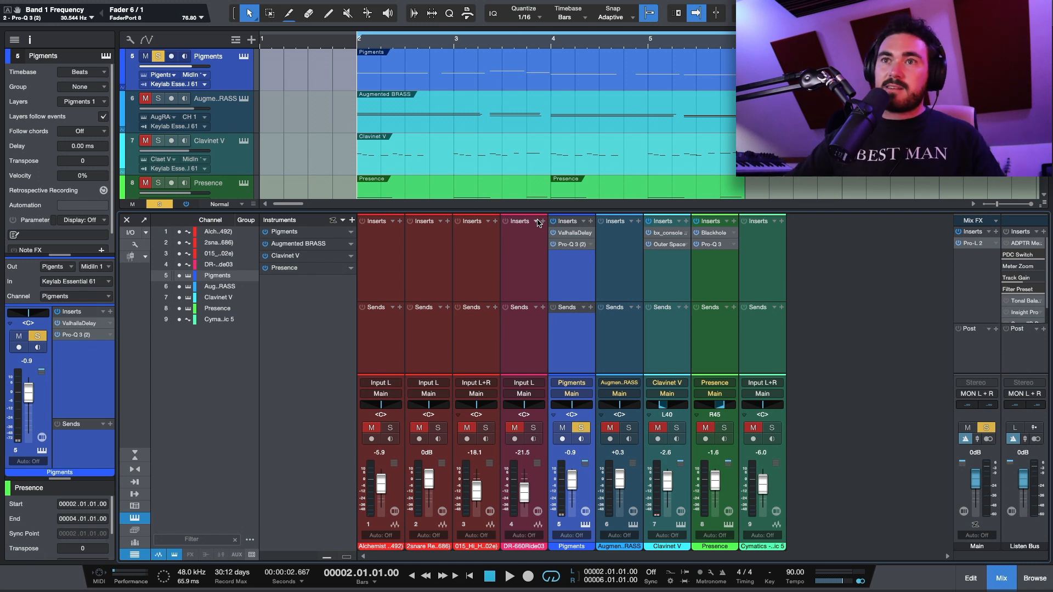
{"action": "left_click", "coordinate": [579, 428]}
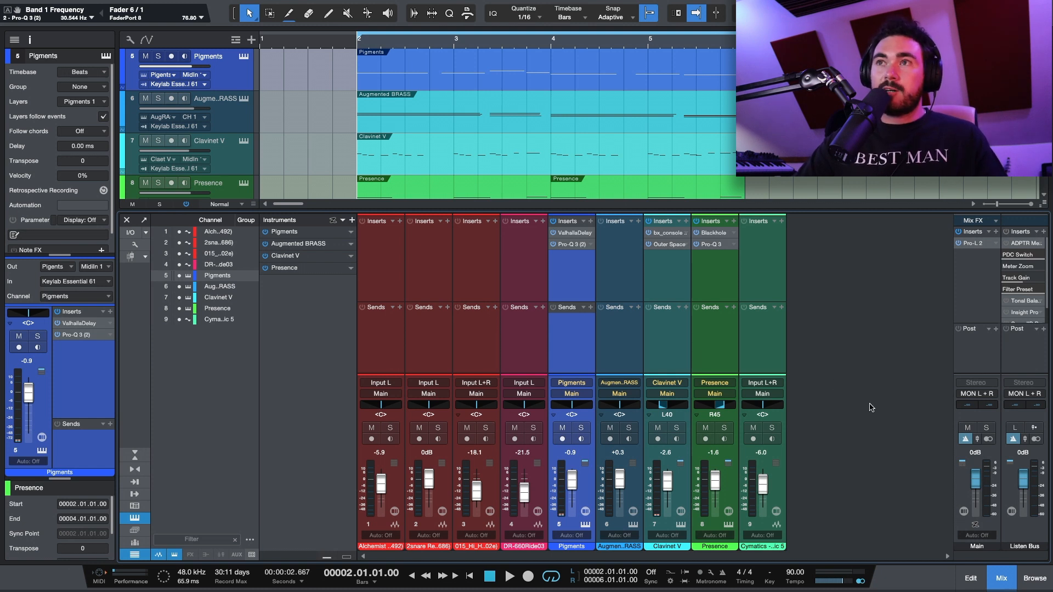
Bypass Pro-L 2 on the Main channel and insert the stock Limiter after it
{"action": "left_click", "coordinate": [971, 245]}
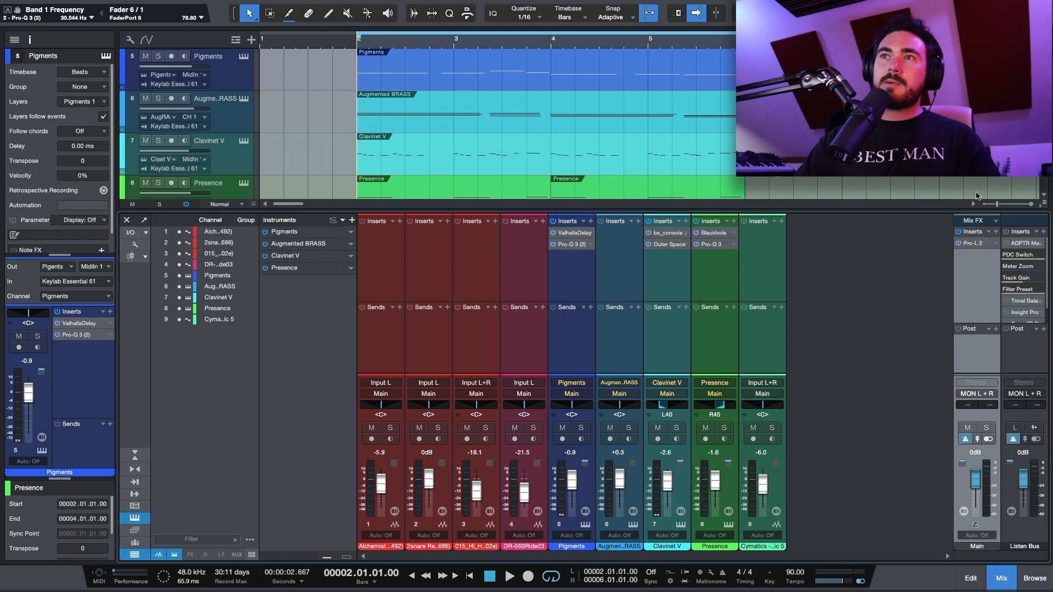
{"action": "left_click", "coordinate": [959, 243]}
{"action": "left_click", "coordinate": [996, 235]}
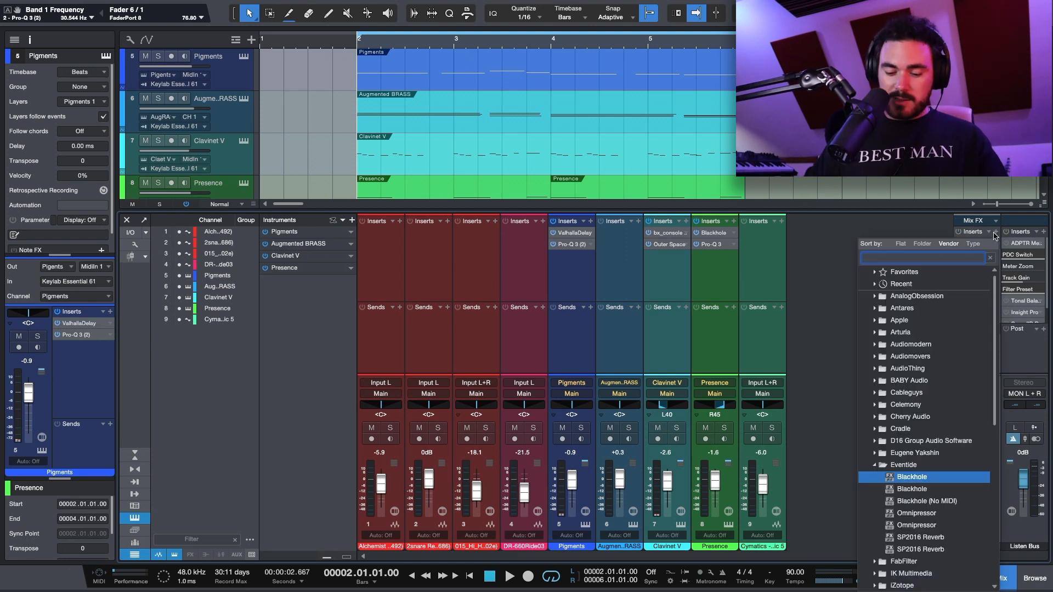
{"action": "type", "text": "limiter"}
{"action": "key", "text": "Return"}
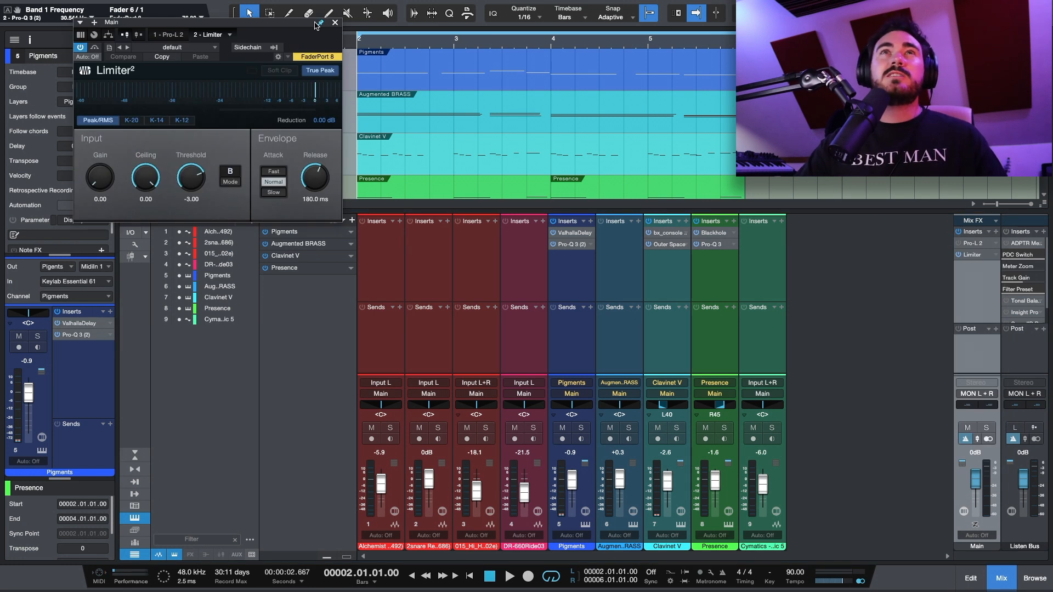
Reposition the Limiter window over the arrangement and set the limiter's ceiling to -0.10 dB
{"action": "left_click_drag", "start_coordinate": [282, 25], "coordinate": [402, 137]}
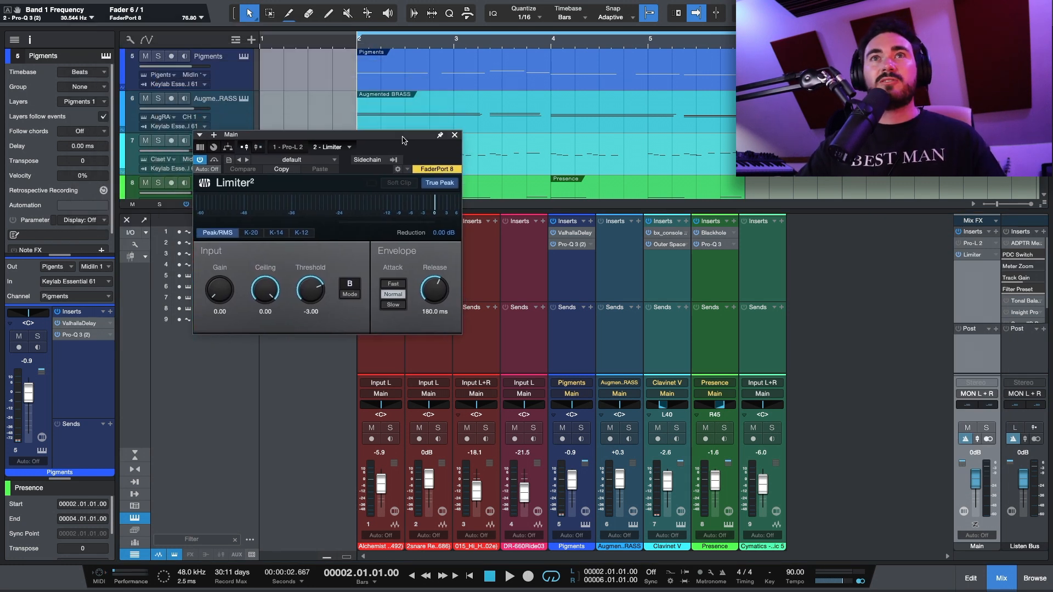
{"action": "left_click_drag", "start_coordinate": [258, 290], "coordinate": [258, 291]}
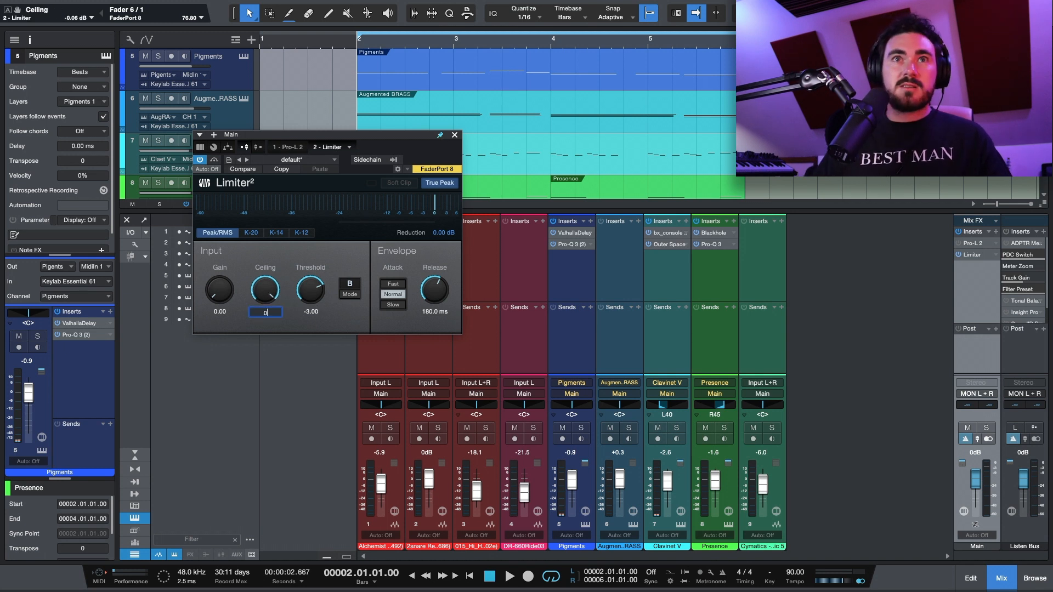
{"action": "type", "text": ".1"}
{"action": "key", "text": "Return"}
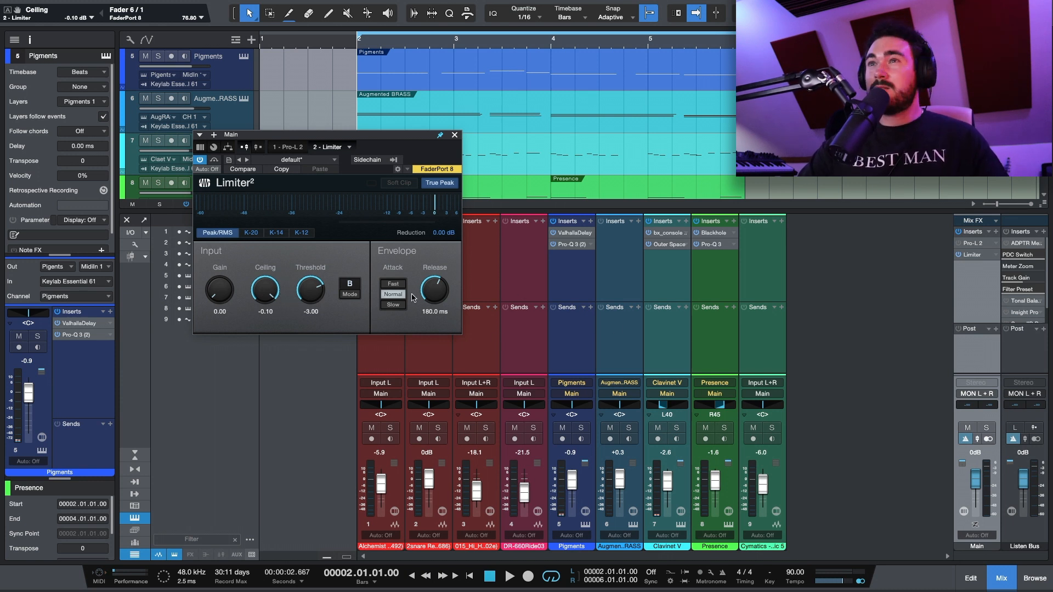
Insert a Level Meter on the Main channel, set it to EBU R128 in LUFS, and place it beside the Limiter
{"action": "left_click", "coordinate": [996, 231]}
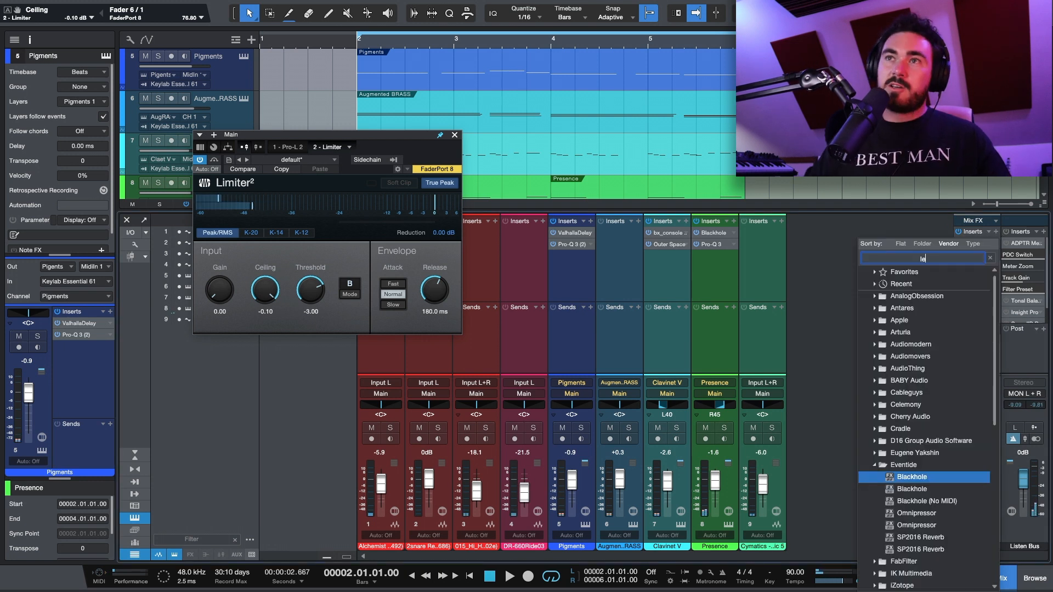
{"action": "type", "text": "level"}
{"action": "key", "text": "Return"}
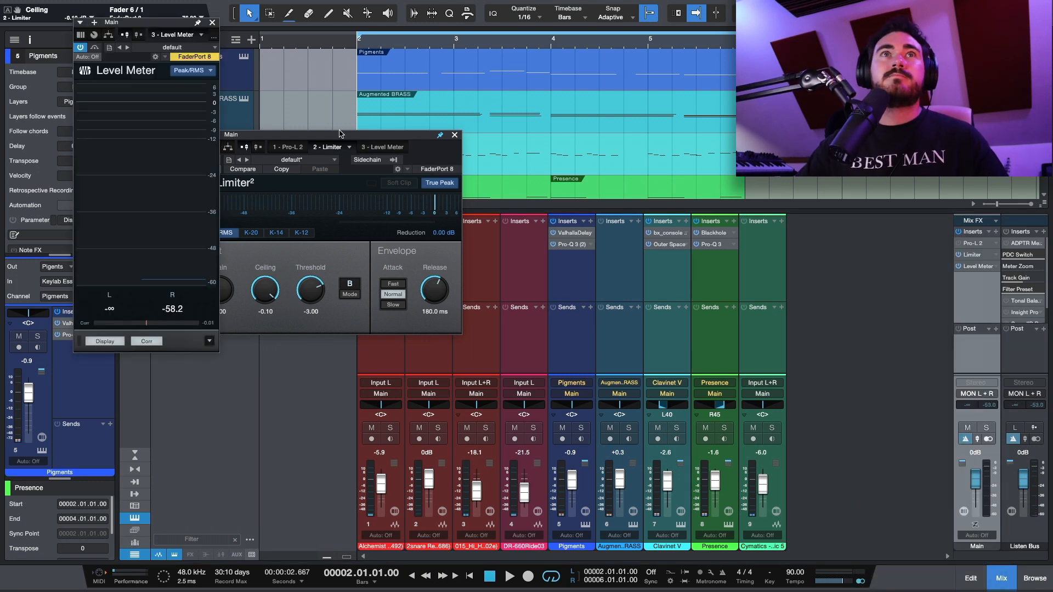
{"action": "left_click", "coordinate": [192, 70]}
{"action": "left_click", "coordinate": [200, 134]}
{"action": "left_click_drag", "start_coordinate": [169, 23], "coordinate": [592, 61]}
{"action": "left_click", "coordinate": [539, 347]}
Play the loop, raise the Limiter's gain to 6.21 dB and set its threshold to -3.54 dB
{"action": "key", "text": "space"}
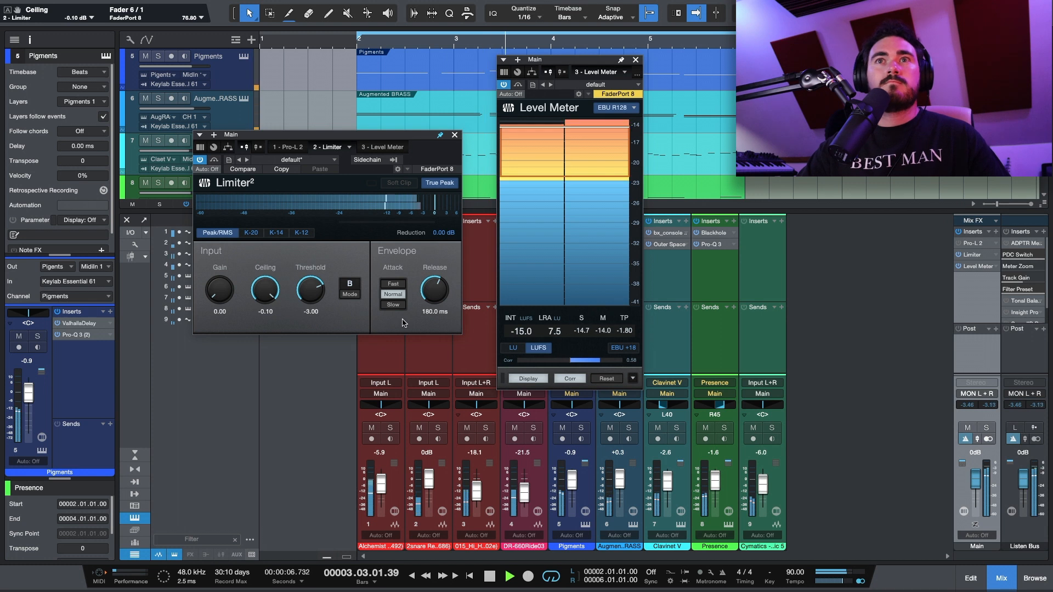
{"action": "left_click_drag", "start_coordinate": [216, 289], "coordinate": [220, 275]}
{"action": "left_click_drag", "start_coordinate": [311, 292], "coordinate": [314, 303]}
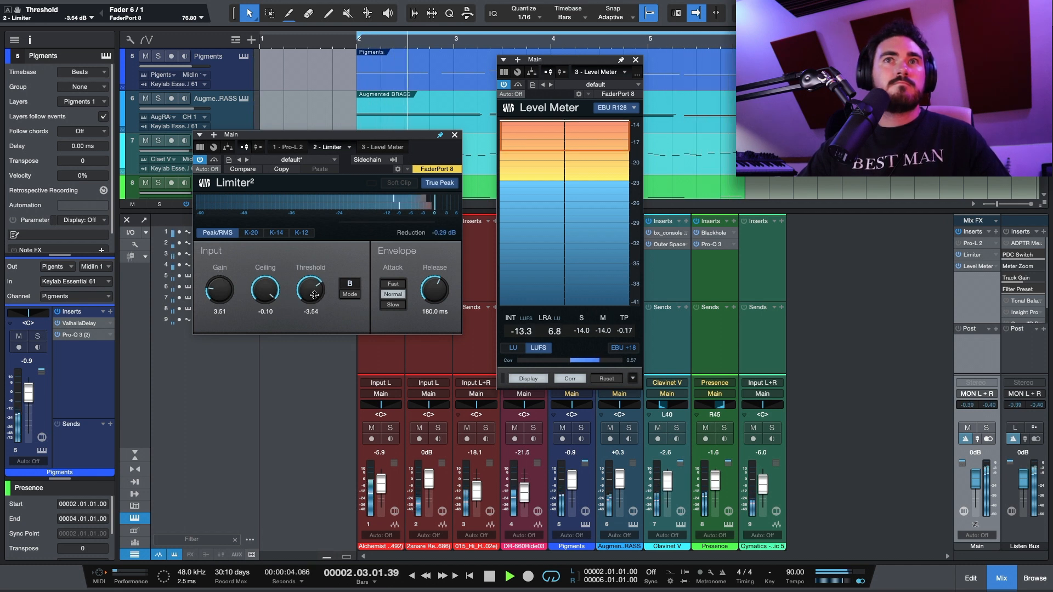
{"action": "left_click_drag", "start_coordinate": [222, 289], "coordinate": [226, 293]}
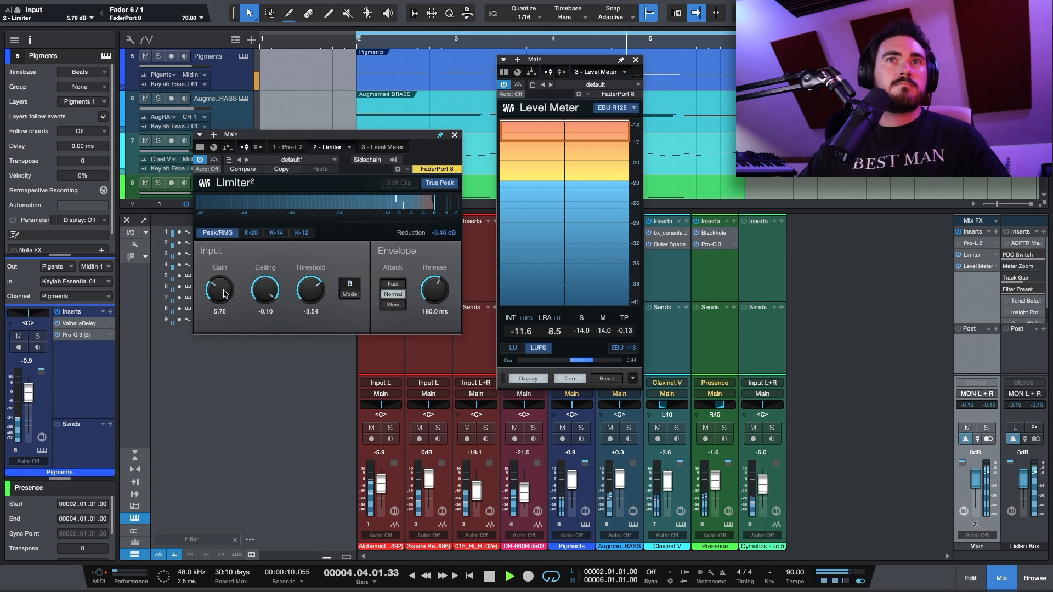
{"action": "left_click_drag", "start_coordinate": [223, 292], "coordinate": [223, 296]}
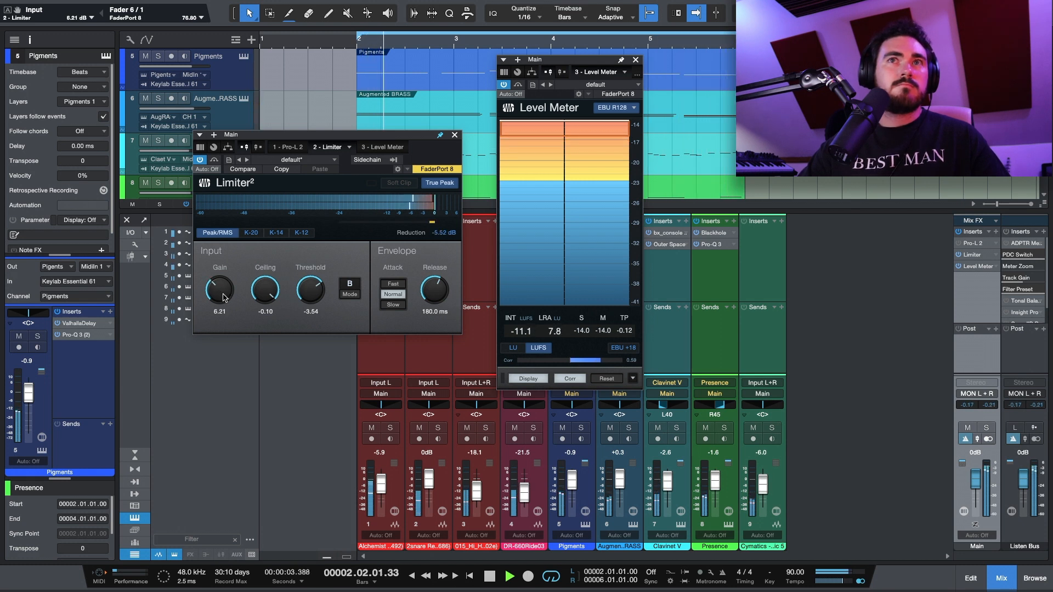
Try the Limiter in mode A with Soft Clip, and return it to mode B with True Peak
{"action": "left_click", "coordinate": [346, 295]}
{"action": "left_click", "coordinate": [345, 295]}
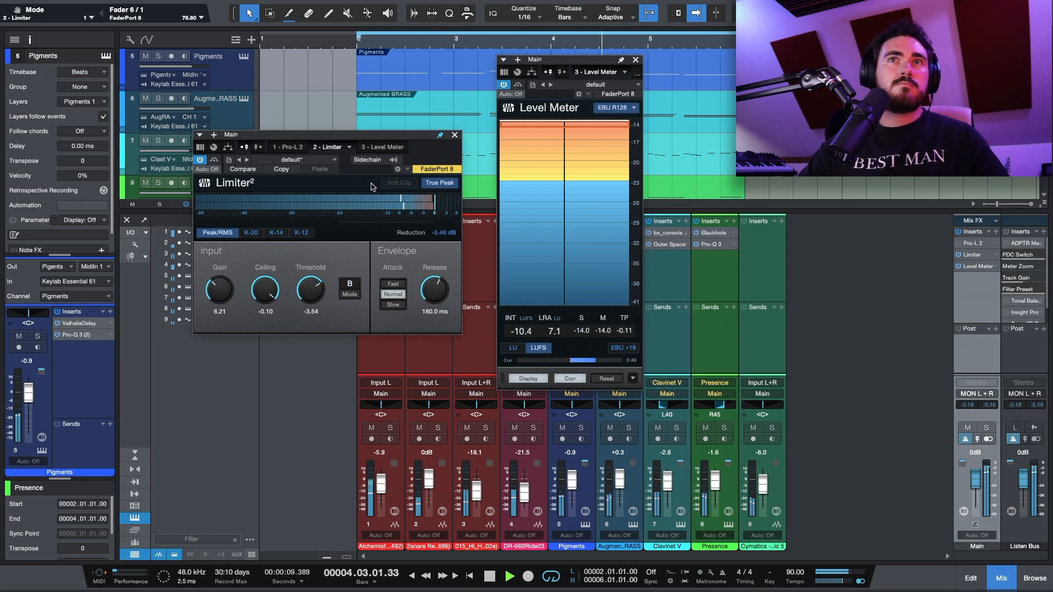
{"action": "left_click", "coordinate": [349, 289]}
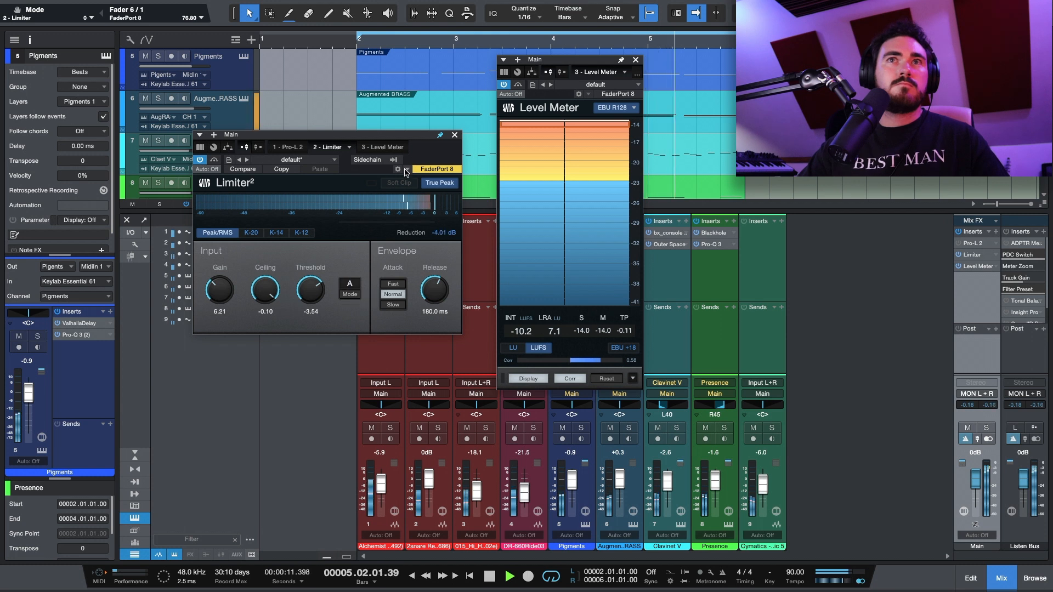
{"action": "left_click", "coordinate": [400, 184]}
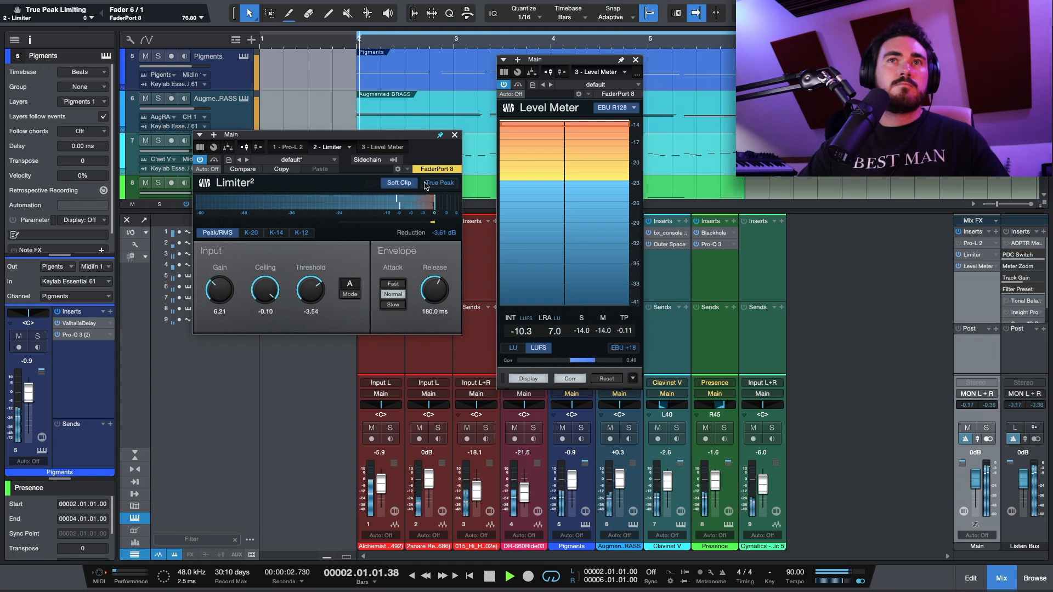
{"action": "left_click", "coordinate": [354, 296]}
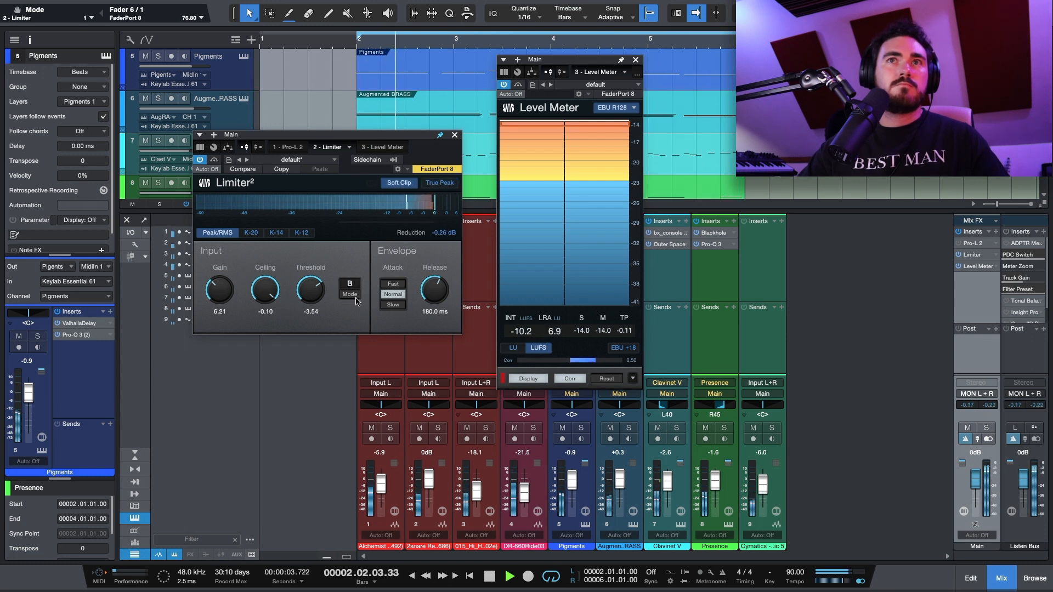
{"action": "left_click", "coordinate": [438, 184]}
Fine-tune the Limiter's gain to 6.39 dB and stop playback
{"action": "left_click_drag", "start_coordinate": [215, 290], "coordinate": [217, 291]}
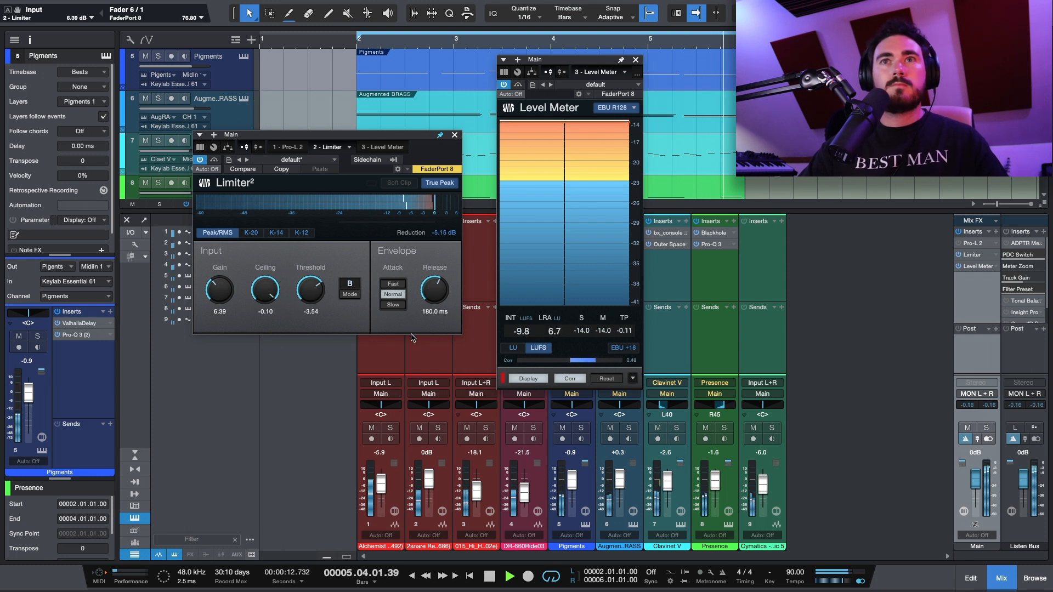
{"action": "key", "text": "space"}
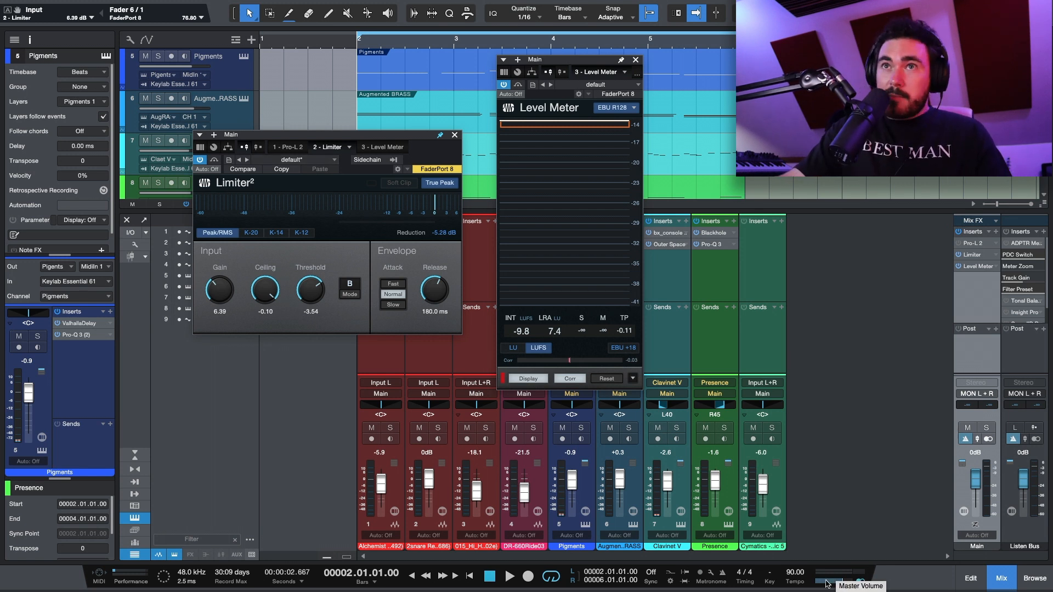
Insert StandardCLIP on the Main channel and, during playback, set its input gain to 6.40 dB and clip level to -1.40 dB
{"action": "left_click", "coordinate": [992, 233]}
{"action": "type", "text": "sta"}
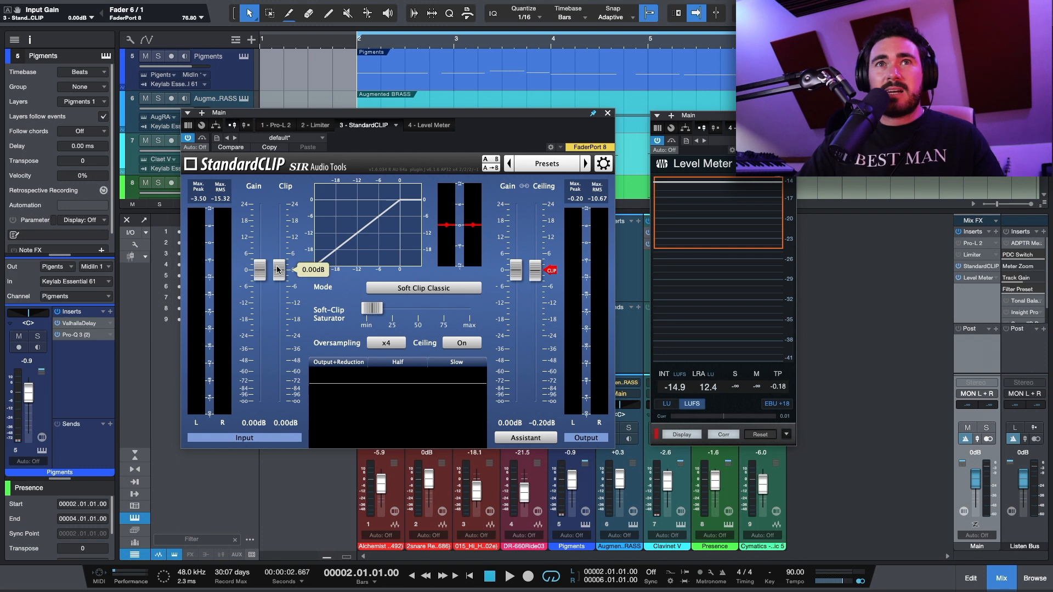
{"action": "key", "text": "space"}
{"action": "left_click_drag", "start_coordinate": [262, 274], "coordinate": [267, 261]}
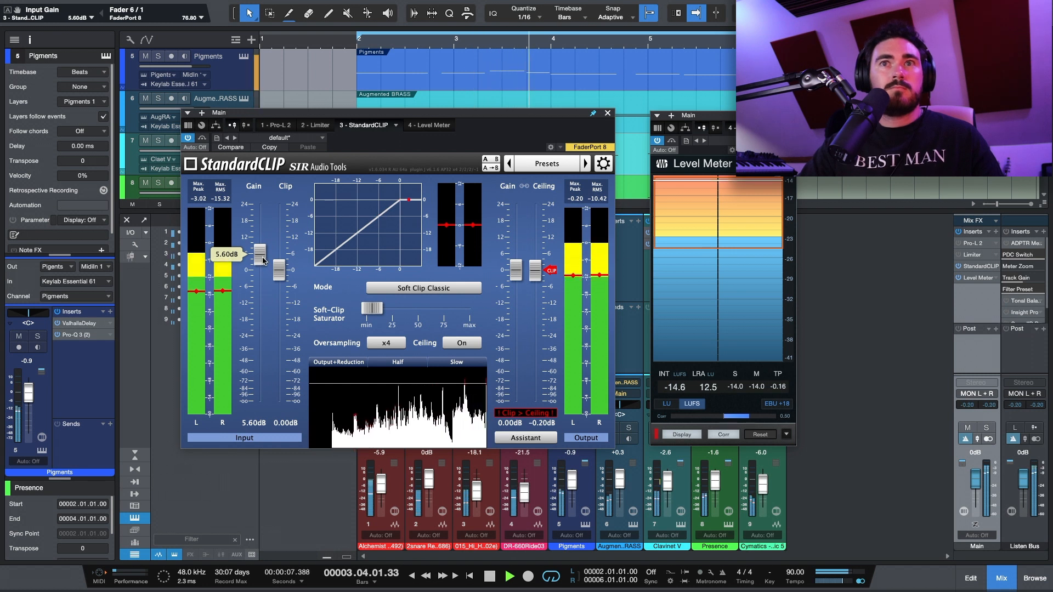
{"action": "left_click_drag", "start_coordinate": [277, 272], "coordinate": [258, 257]}
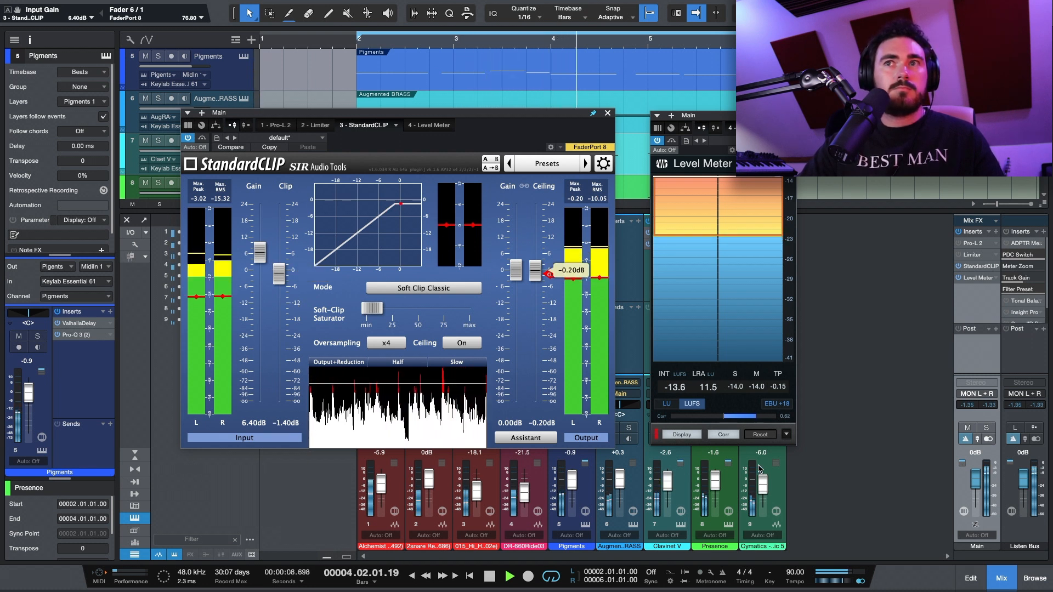
Reset the loudness meter and adjust StandardCLIP's input gain to 5.00 dB and clip level to -3.80 dB
{"action": "left_click", "coordinate": [760, 435]}
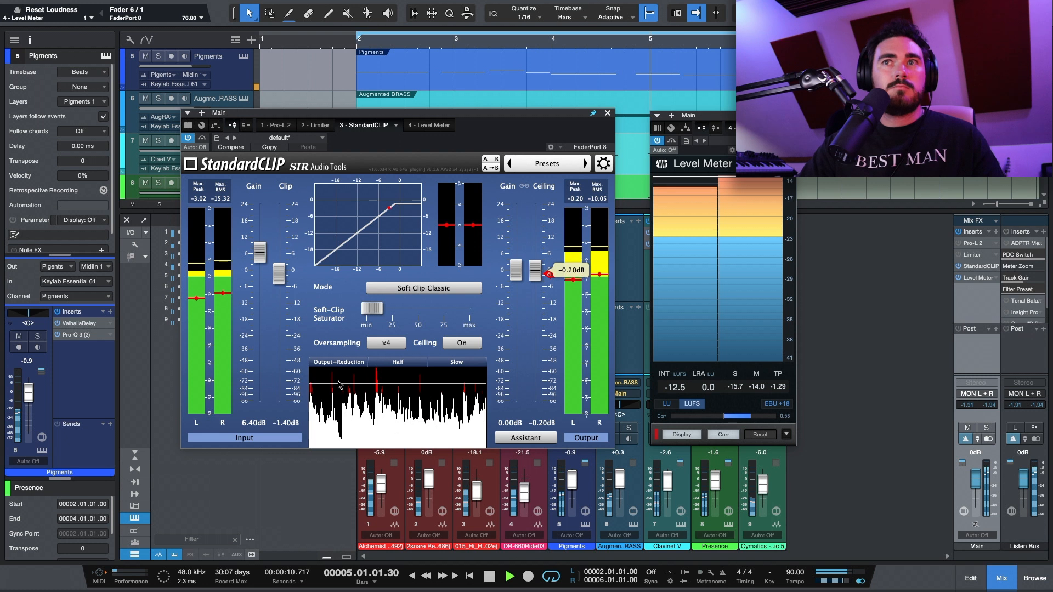
{"action": "left_click_drag", "start_coordinate": [259, 252], "coordinate": [278, 278]}
{"action": "left_click", "coordinate": [277, 273]}
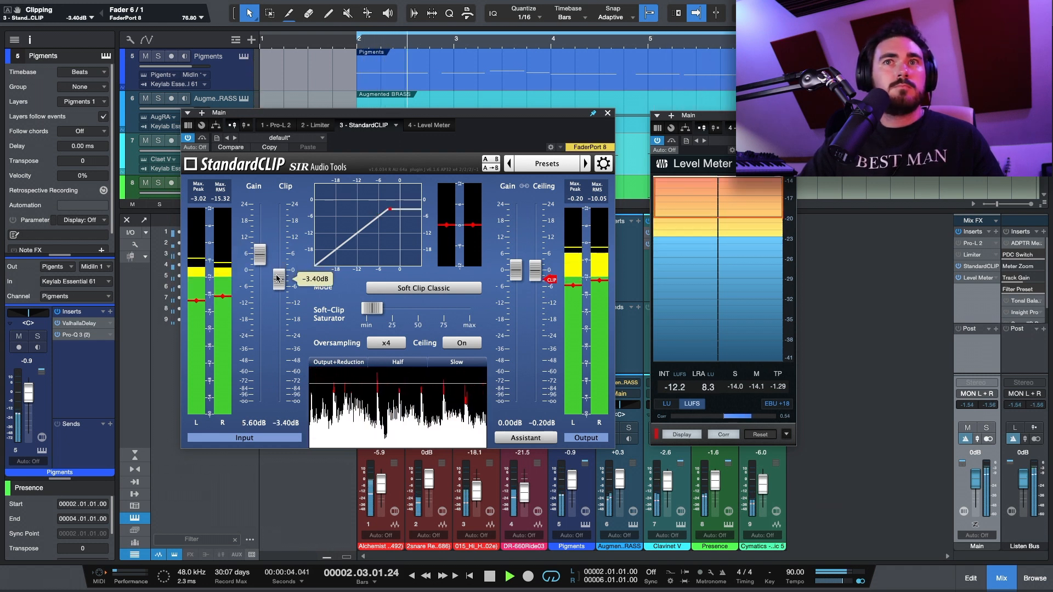
{"action": "left_click_drag", "start_coordinate": [277, 278], "coordinate": [255, 262]}
Raise StandardCLIP's output gain to 4.00 dB, with the input gain at 3.40 dB and the clip level at -2.60 dB
{"action": "left_click_drag", "start_coordinate": [516, 270], "coordinate": [525, 272]}
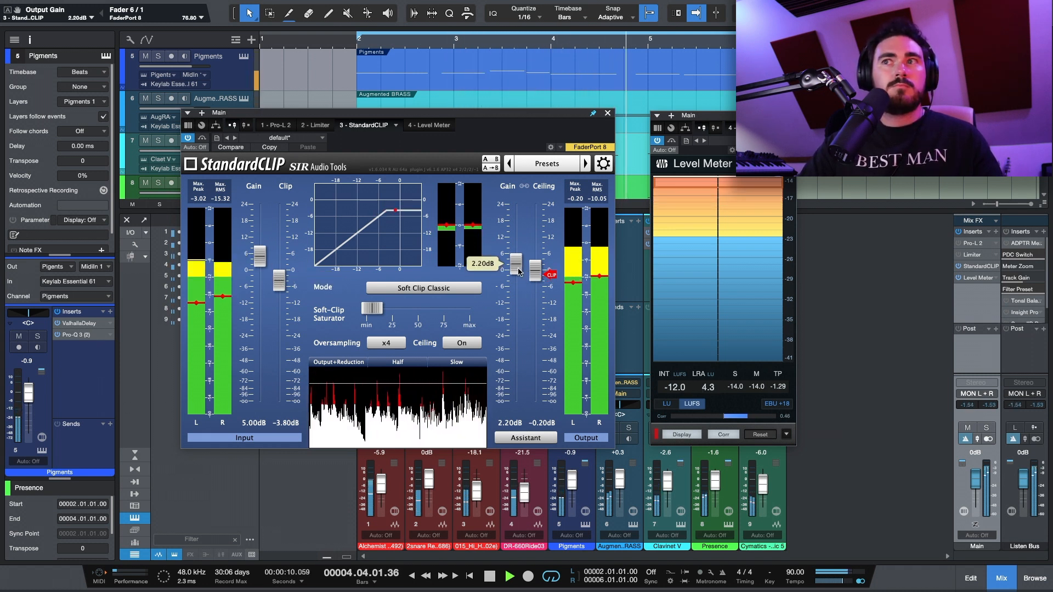
{"action": "left_click_drag", "start_coordinate": [519, 273], "coordinate": [520, 266]}
{"action": "left_click_drag", "start_coordinate": [278, 280], "coordinate": [279, 277]}
Switch StandardCLIP to Soft Clip Pro, reset the loudness meter to check the level, and stop playback
{"action": "left_click", "coordinate": [417, 288]}
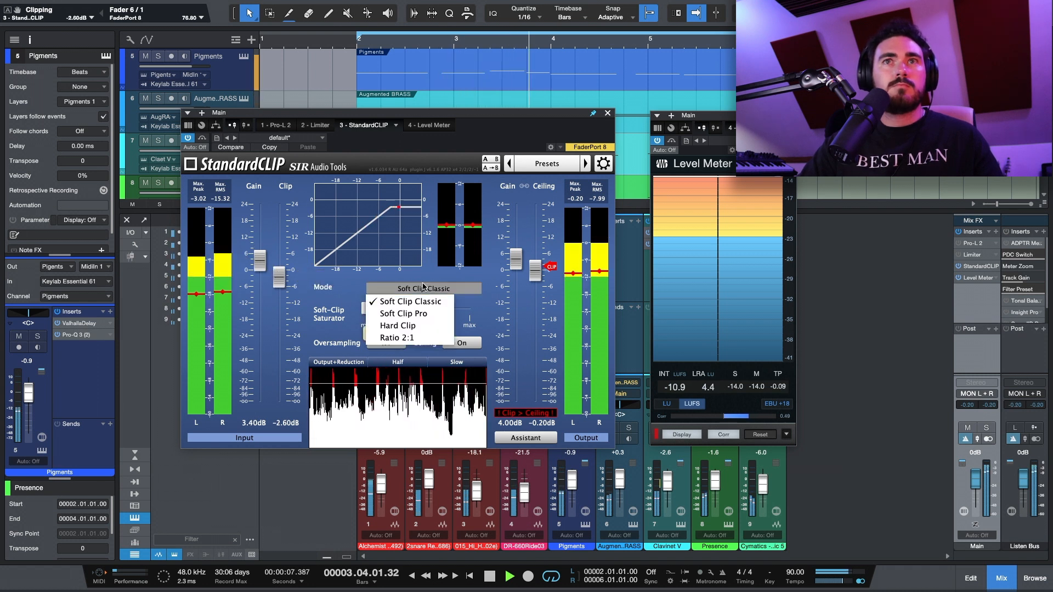
{"action": "left_click", "coordinate": [416, 308]}
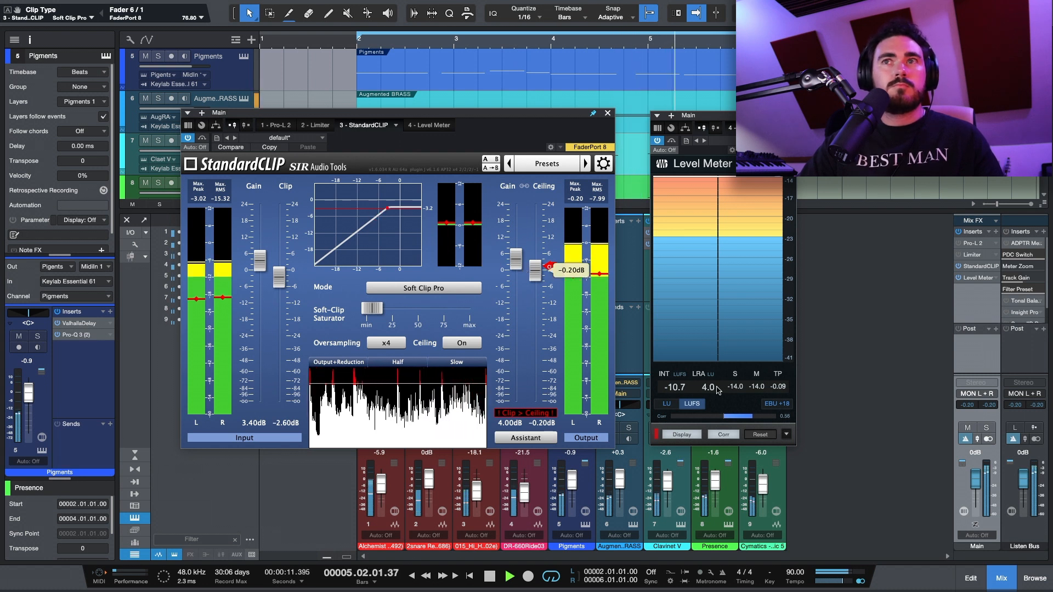
{"action": "left_click", "coordinate": [760, 434]}
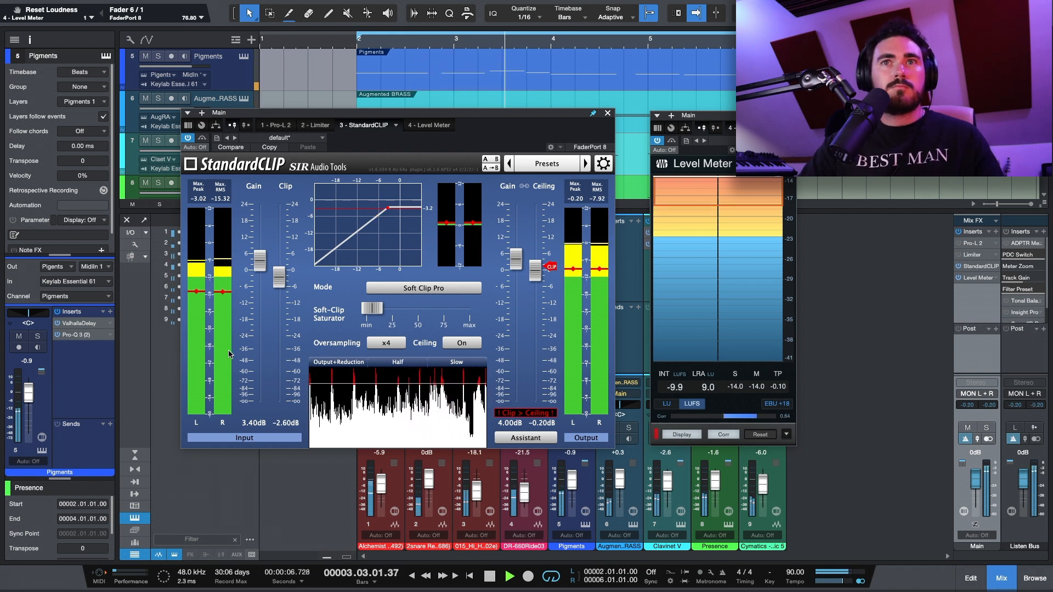
{"action": "mouse_move", "coordinate": [249, 366]}
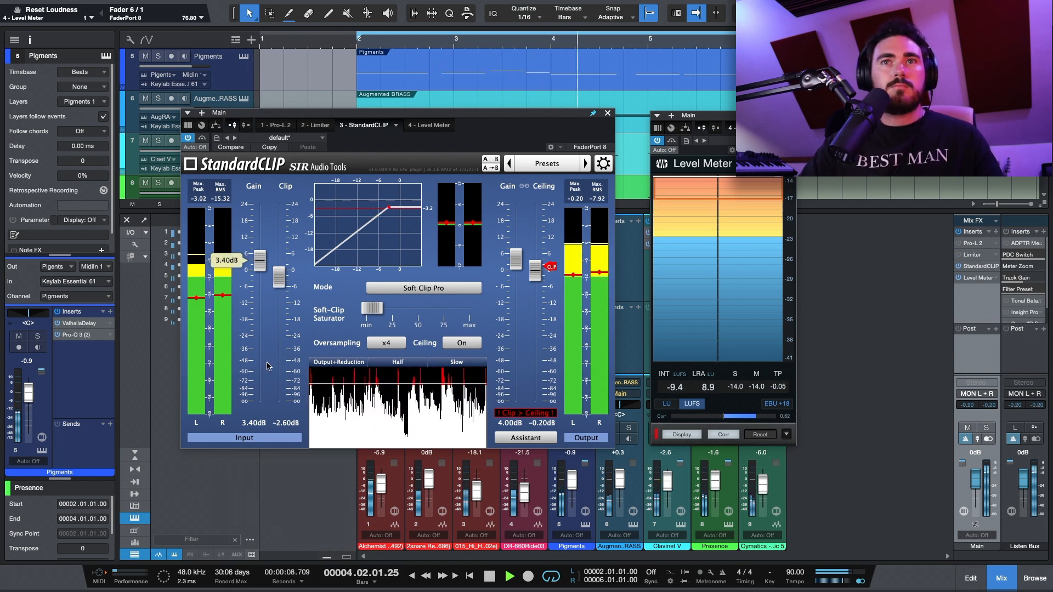
{"action": "key", "text": "space"}
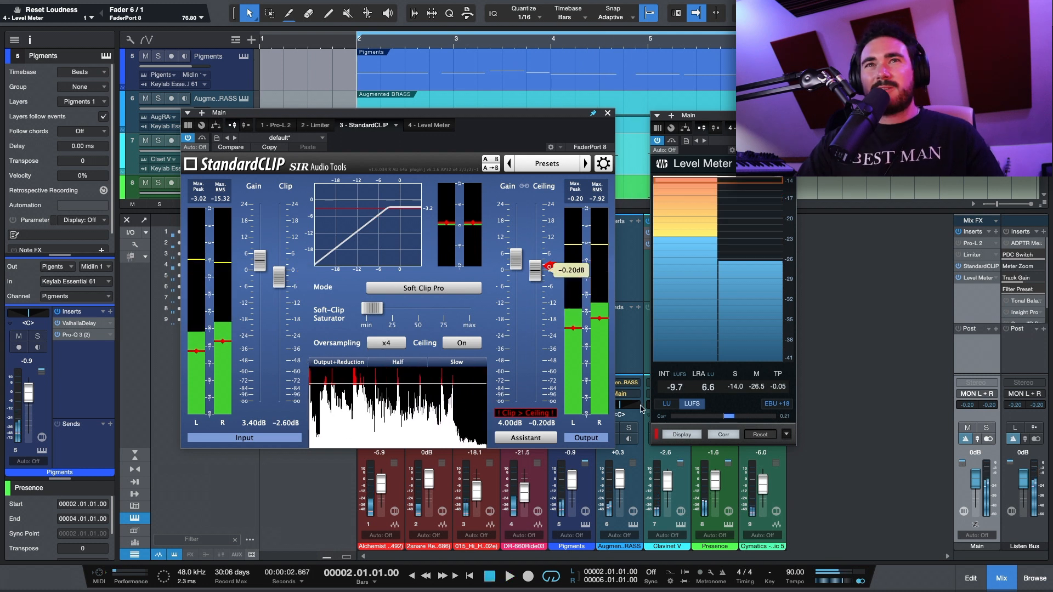